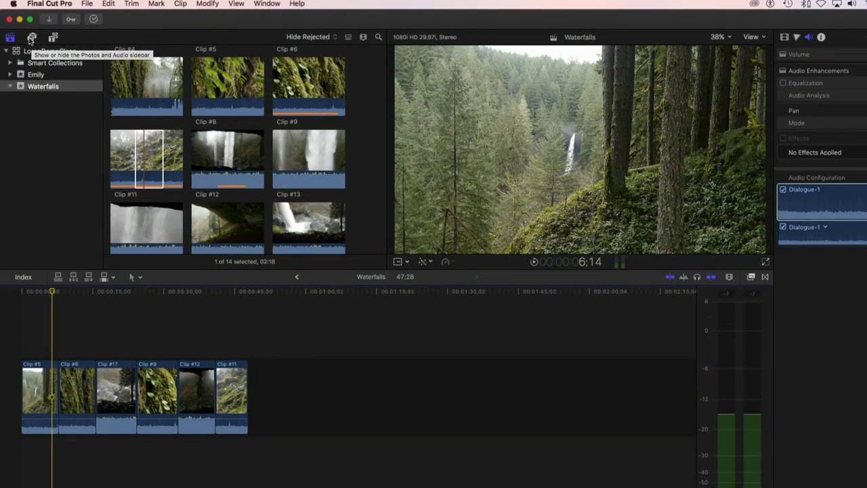
Switch the media browser to the iTunes music library song list
{"action": "left_click", "coordinate": [30, 39]}
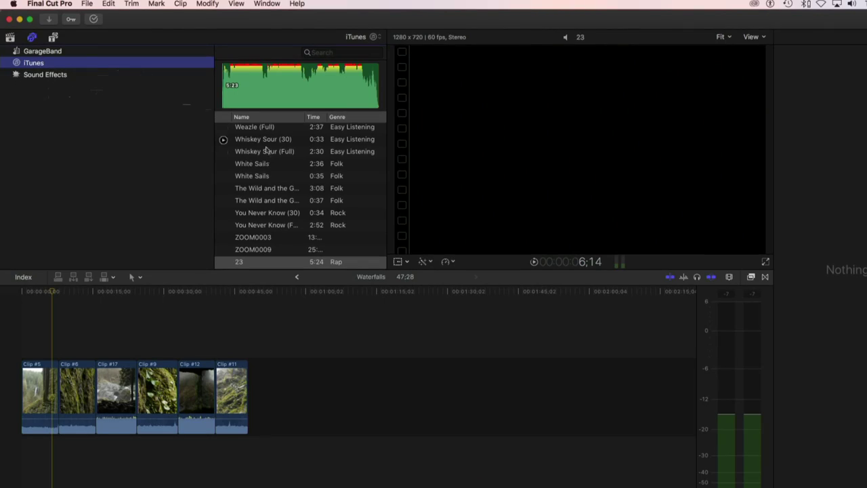
{"action": "scroll", "coordinate": [256, 167], "scroll_direction": "down", "scroll_amount": 1}
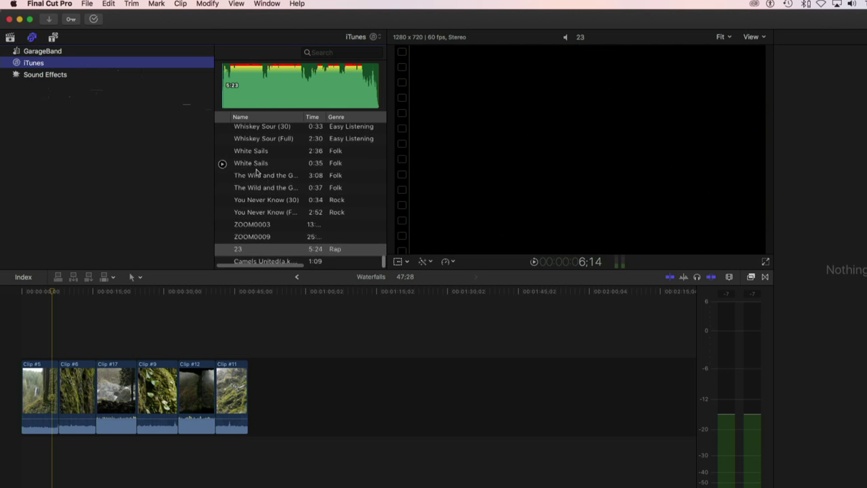
{"action": "scroll", "coordinate": [256, 176], "scroll_direction": "up", "scroll_amount": 5}
{"action": "scroll", "coordinate": [256, 178], "scroll_direction": "up", "scroll_amount": 10}
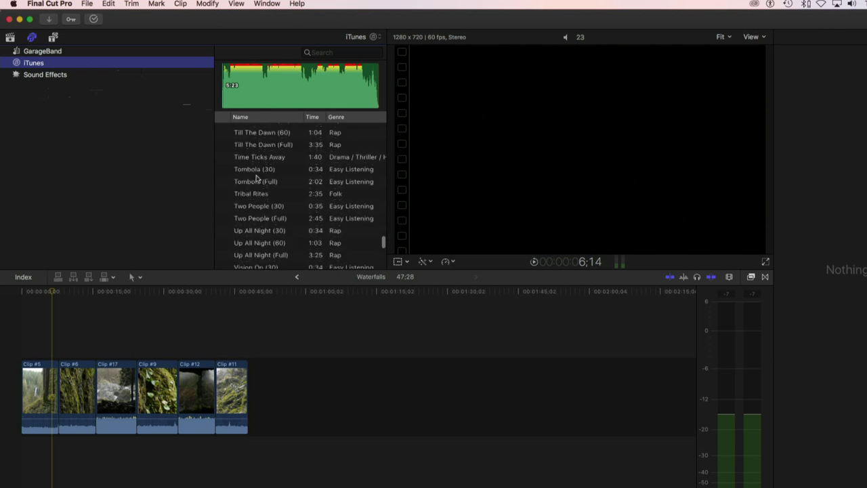
{"action": "scroll", "coordinate": [256, 177], "scroll_direction": "up", "scroll_amount": 10}
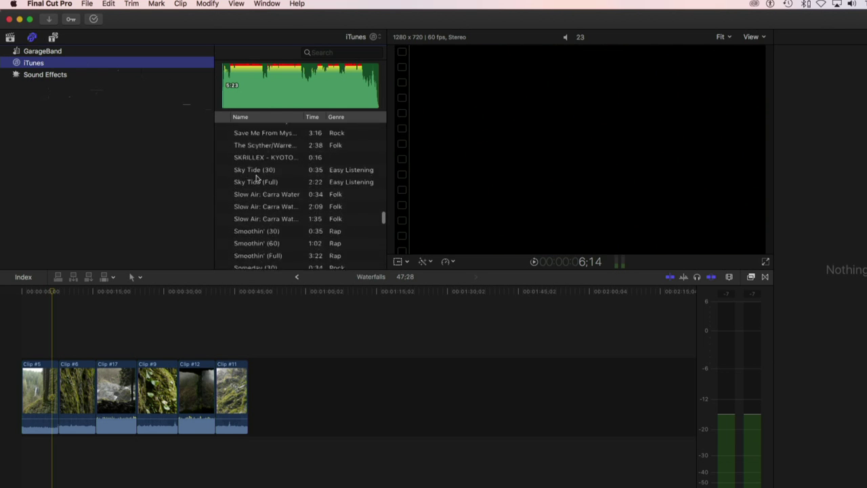
{"action": "scroll", "coordinate": [256, 177], "scroll_direction": "up", "scroll_amount": 3}
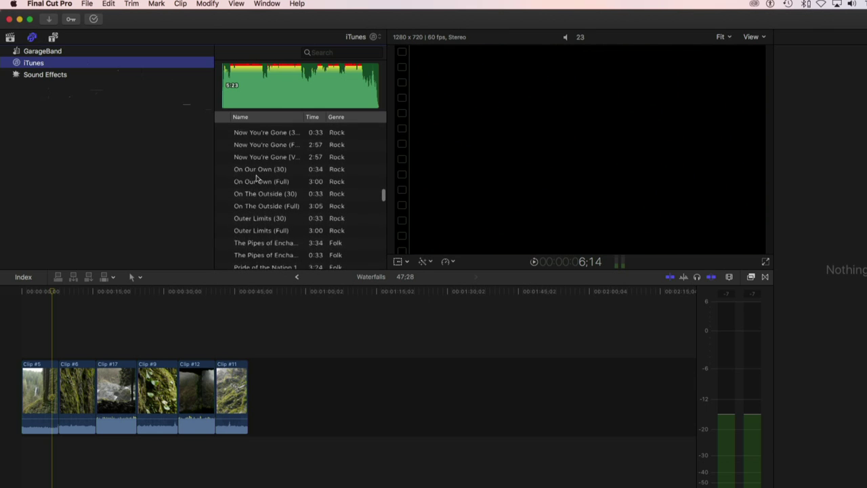
{"action": "scroll", "coordinate": [256, 177], "scroll_direction": "down", "scroll_amount": 2}
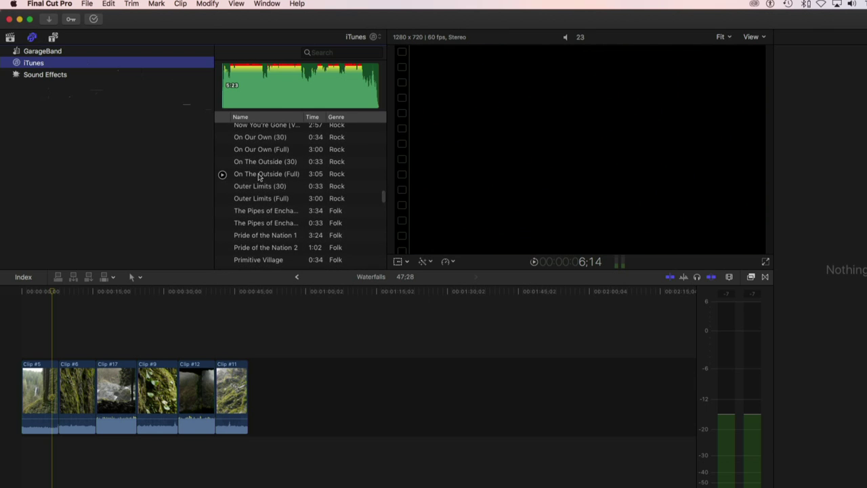
{"action": "scroll", "coordinate": [258, 178], "scroll_direction": "up", "scroll_amount": 2}
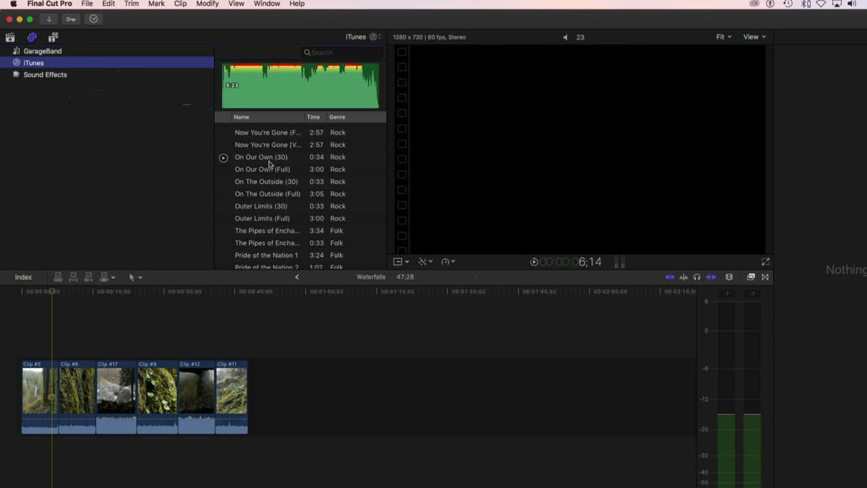
{"action": "scroll", "coordinate": [269, 162], "scroll_direction": "up", "scroll_amount": 5}
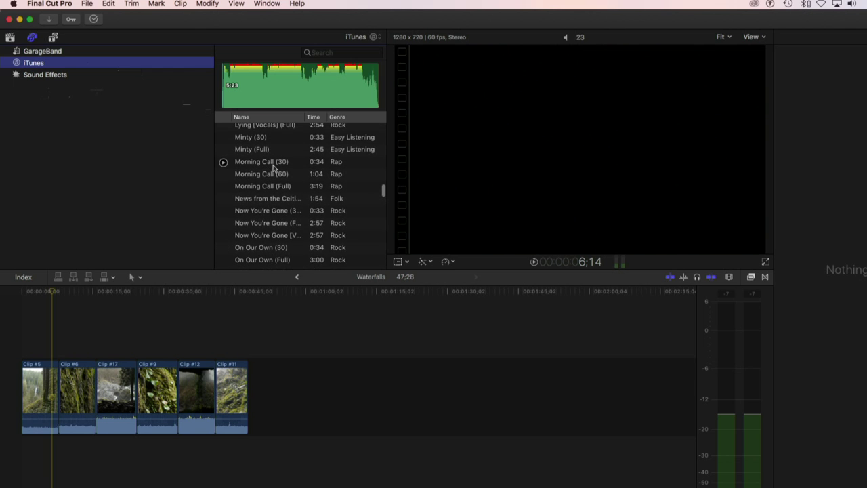
{"action": "scroll", "coordinate": [271, 164], "scroll_direction": "up", "scroll_amount": 4}
{"action": "scroll", "coordinate": [273, 167], "scroll_direction": "up", "scroll_amount": 6}
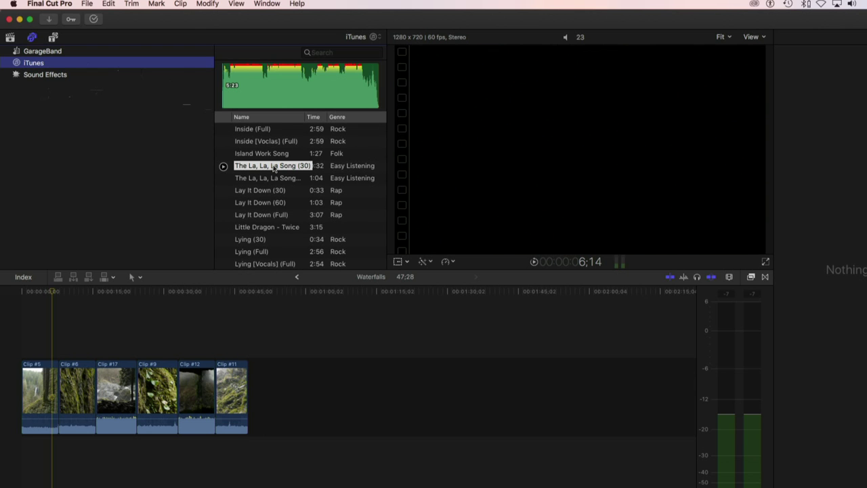
{"action": "scroll", "coordinate": [273, 168], "scroll_direction": "up", "scroll_amount": 5}
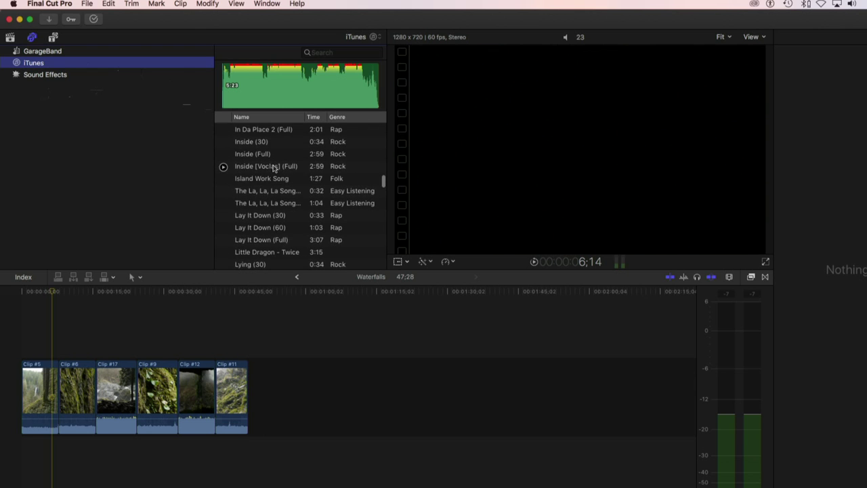
{"action": "scroll", "coordinate": [272, 170], "scroll_direction": "up", "scroll_amount": 5}
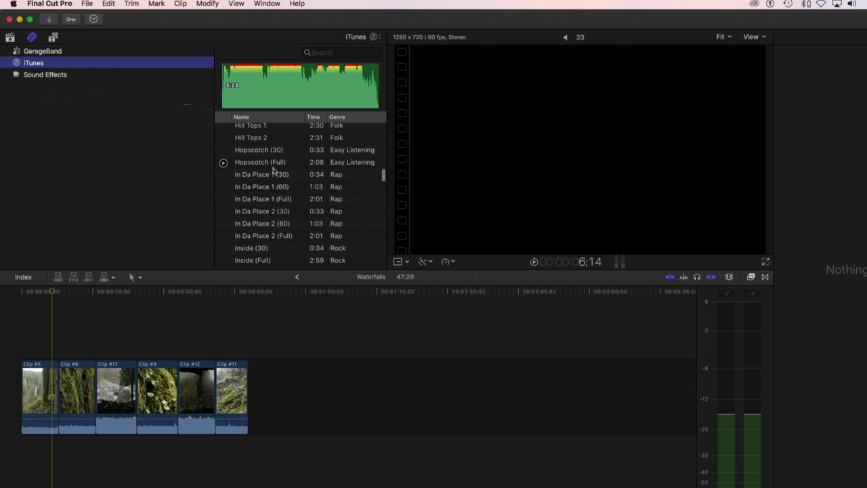
{"action": "scroll", "coordinate": [273, 170], "scroll_direction": "up", "scroll_amount": 3}
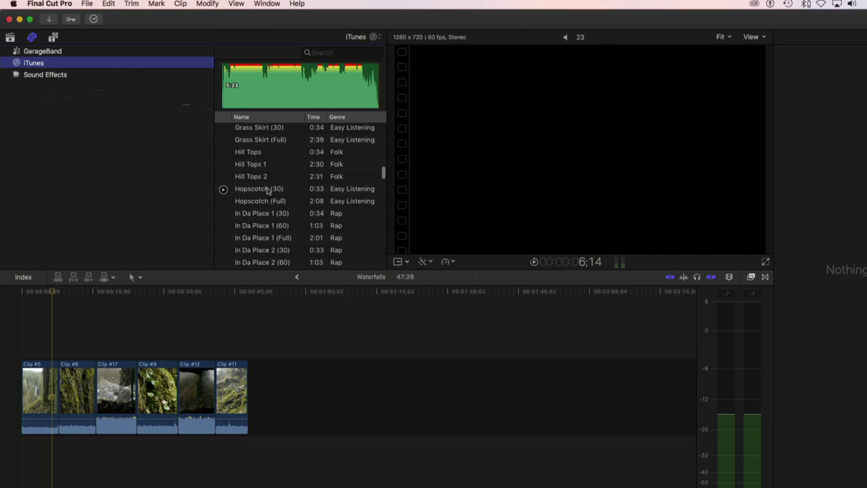
Audition the Hopscotch (30) and In Da Place 1 (30) tracks
{"action": "left_click", "coordinate": [265, 189]}
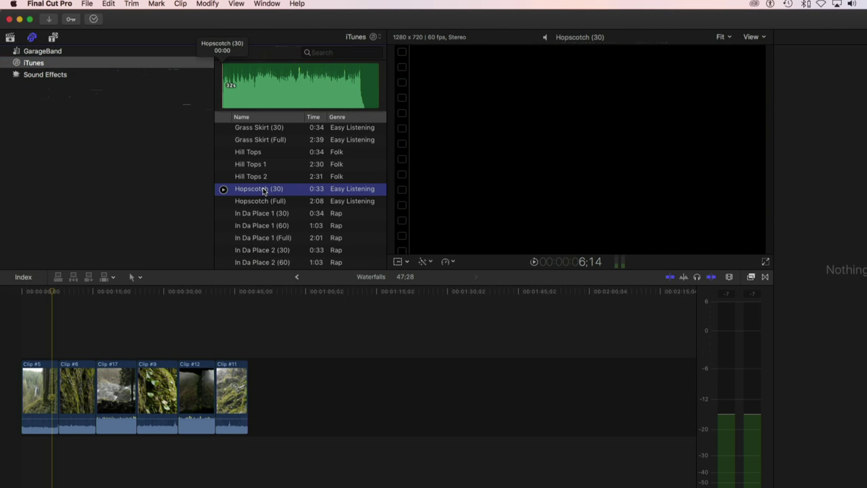
{"action": "left_click", "coordinate": [223, 190]}
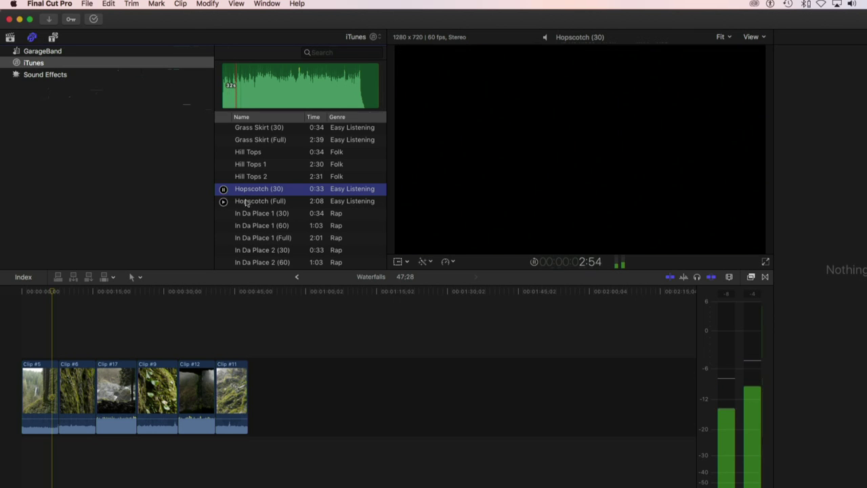
{"action": "scroll", "coordinate": [244, 199], "scroll_direction": "up", "scroll_amount": 3}
{"action": "scroll", "coordinate": [249, 204], "scroll_direction": "down", "scroll_amount": 3}
{"action": "scroll", "coordinate": [249, 204], "scroll_direction": "up", "scroll_amount": 3}
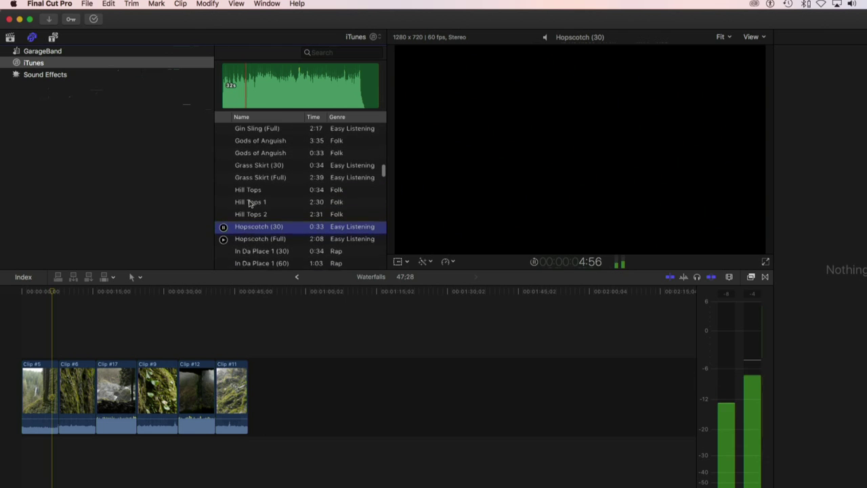
{"action": "scroll", "coordinate": [249, 204], "scroll_direction": "down", "scroll_amount": 8}
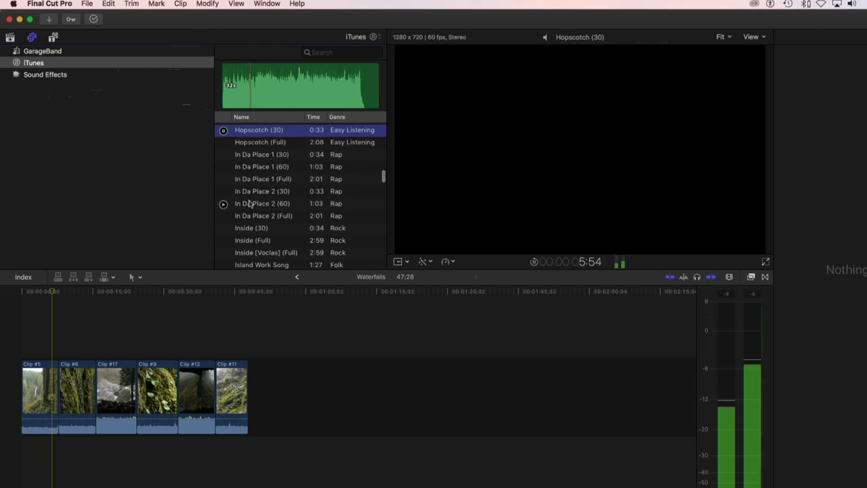
{"action": "left_click", "coordinate": [228, 157]}
{"action": "left_click", "coordinate": [224, 156]}
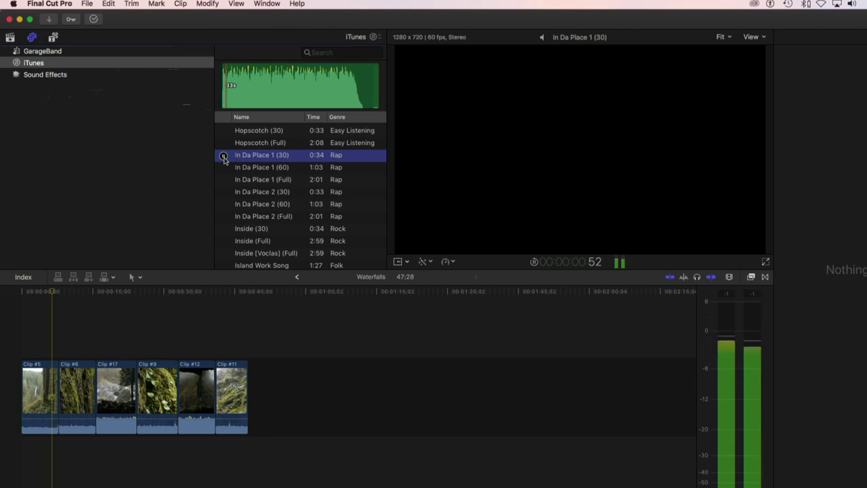
{"action": "left_click", "coordinate": [223, 157]}
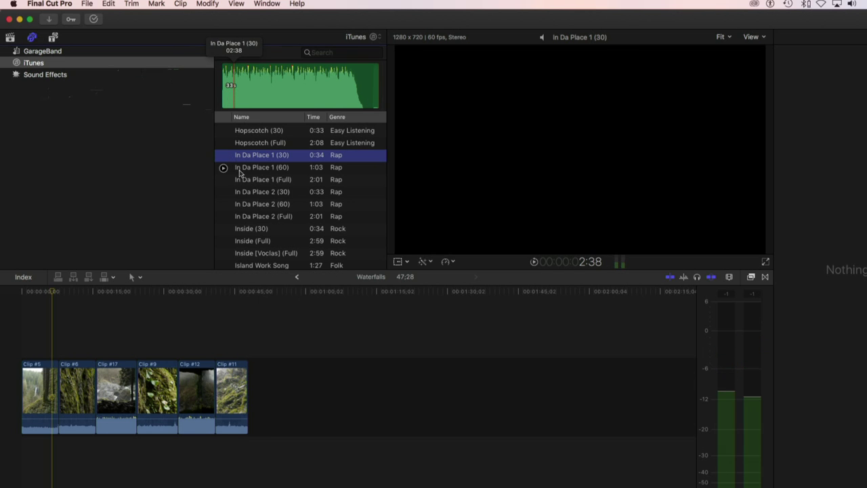
Audition Focus (60), then preview the 2:52 Cottage Industry folk track
{"action": "scroll", "coordinate": [230, 169], "scroll_direction": "up", "scroll_amount": 4}
{"action": "scroll", "coordinate": [237, 175], "scroll_direction": "down", "scroll_amount": 3}
{"action": "scroll", "coordinate": [239, 174], "scroll_direction": "up", "scroll_amount": 6}
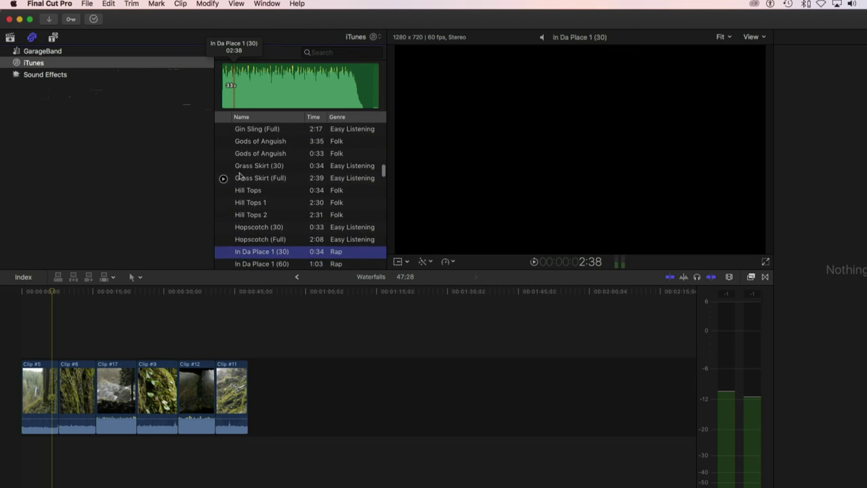
{"action": "scroll", "coordinate": [241, 176], "scroll_direction": "up", "scroll_amount": 4}
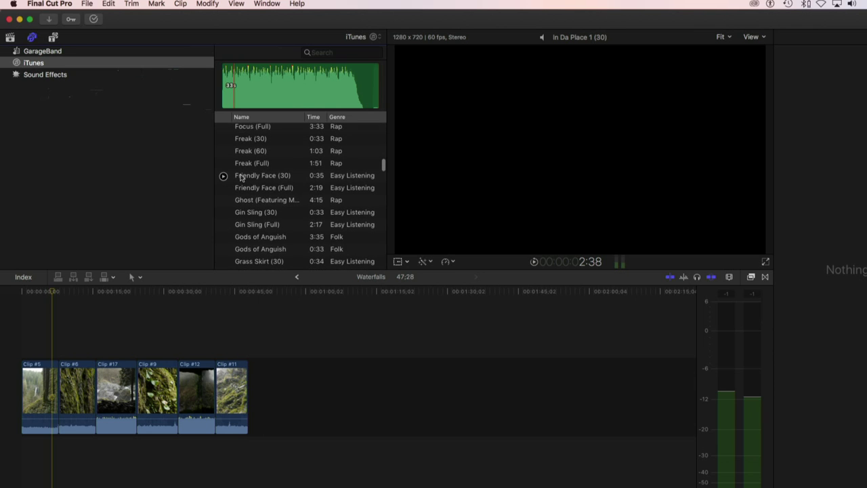
{"action": "scroll", "coordinate": [240, 177], "scroll_direction": "up", "scroll_amount": 4}
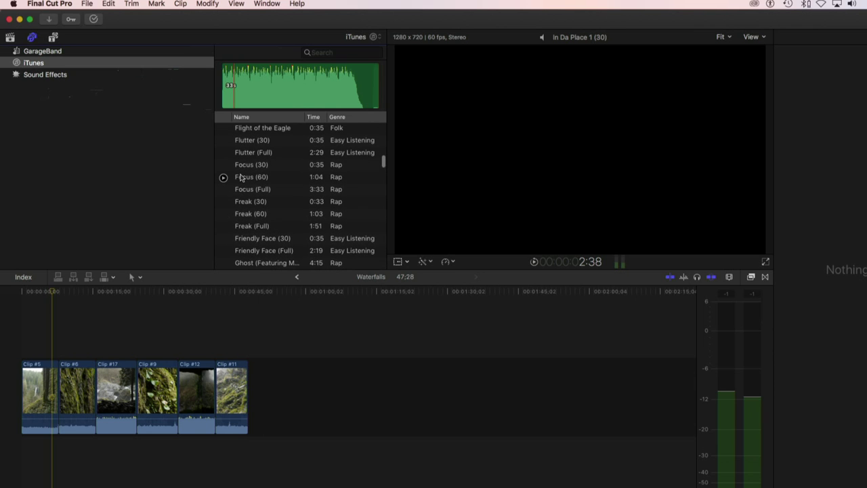
{"action": "scroll", "coordinate": [241, 178], "scroll_direction": "up", "scroll_amount": 2}
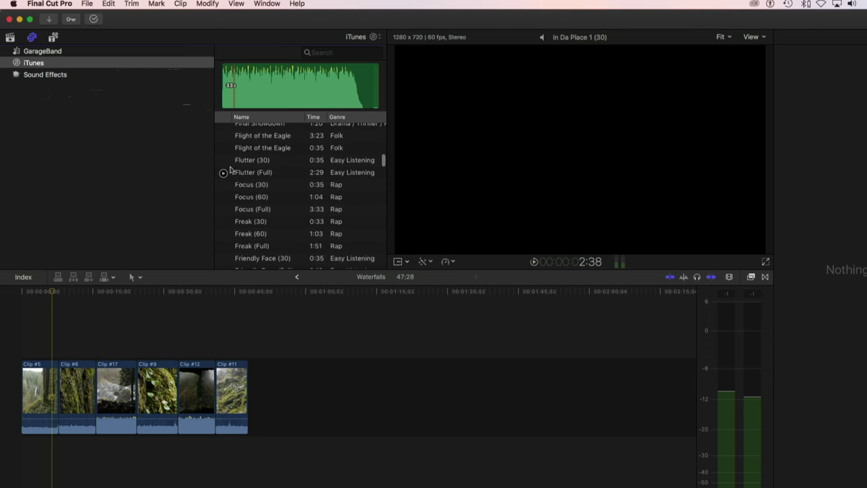
{"action": "scroll", "coordinate": [234, 197], "scroll_direction": "up", "scroll_amount": 1}
{"action": "left_click", "coordinate": [225, 200]}
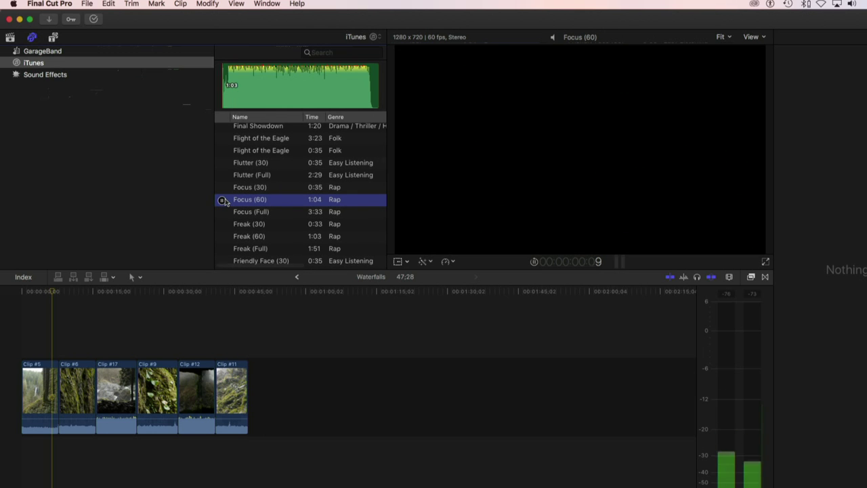
{"action": "scroll", "coordinate": [225, 200], "scroll_direction": "up", "scroll_amount": 5}
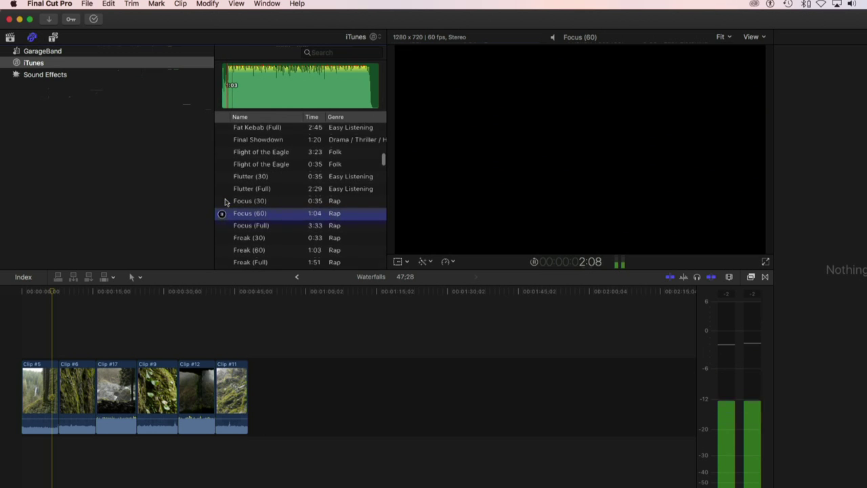
{"action": "scroll", "coordinate": [225, 202], "scroll_direction": "up", "scroll_amount": 3}
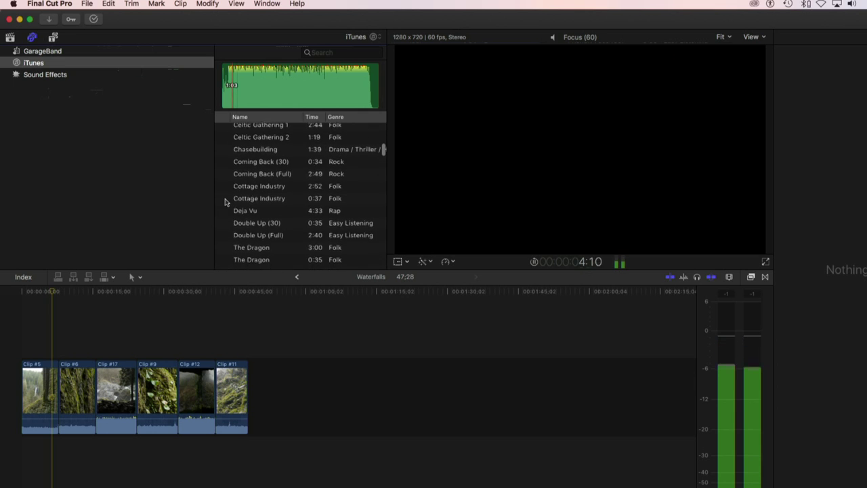
{"action": "left_click", "coordinate": [222, 190]}
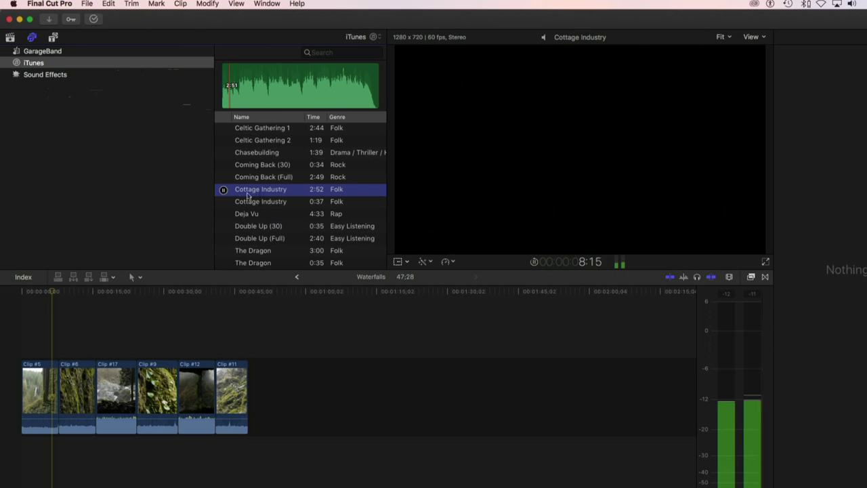
Stop the Cottage Industry preview, leaving the 2:52 Folk track selected
{"action": "left_click", "coordinate": [224, 191]}
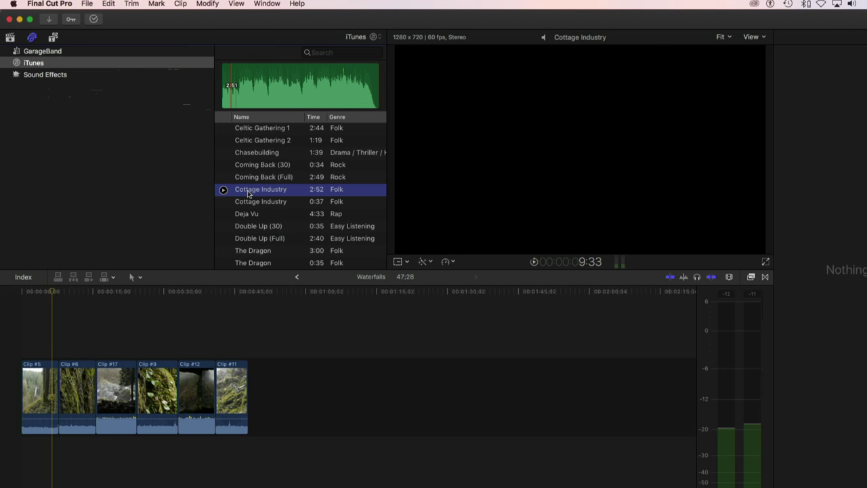
{"action": "scroll", "coordinate": [248, 195], "scroll_direction": "down", "scroll_amount": 3}
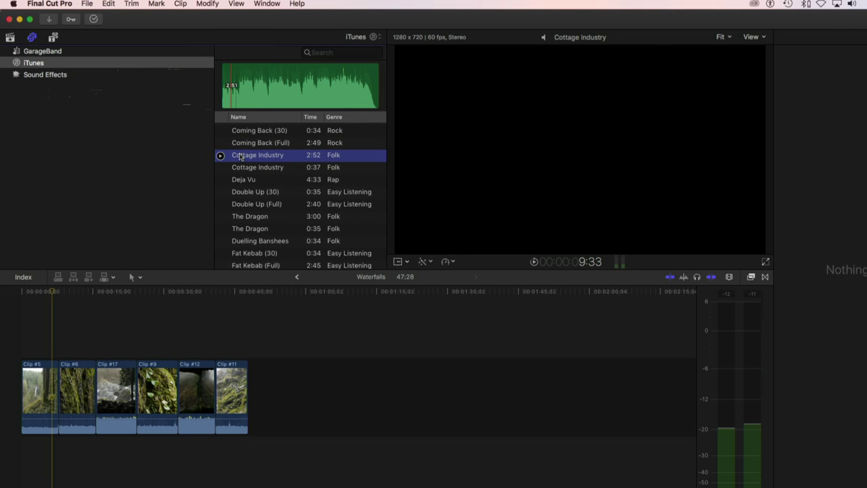
Place Cottage Industry beneath the six video clips, aligned to the timeline's start
{"action": "left_click_drag", "start_coordinate": [220, 239], "coordinate": [195, 469]}
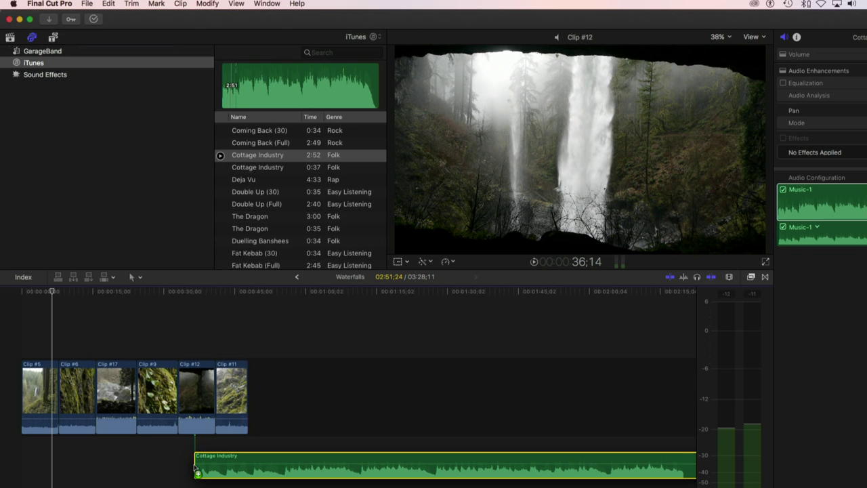
{"action": "left_click_drag", "start_coordinate": [195, 468], "coordinate": [37, 459]}
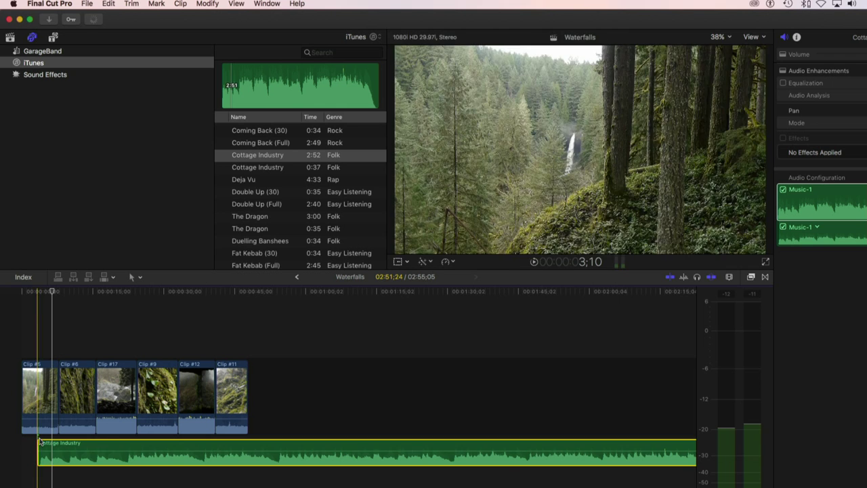
{"action": "mouse_move", "coordinate": [70, 449]}
{"action": "left_mouse_down"}
{"action": "mouse_move", "coordinate": [66, 474]}
{"action": "mouse_move", "coordinate": [73, 463]}
{"action": "mouse_move", "coordinate": [114, 464]}
{"action": "mouse_move", "coordinate": [58, 465]}
{"action": "mouse_move", "coordinate": [54, 455]}
{"action": "left_mouse_up"}
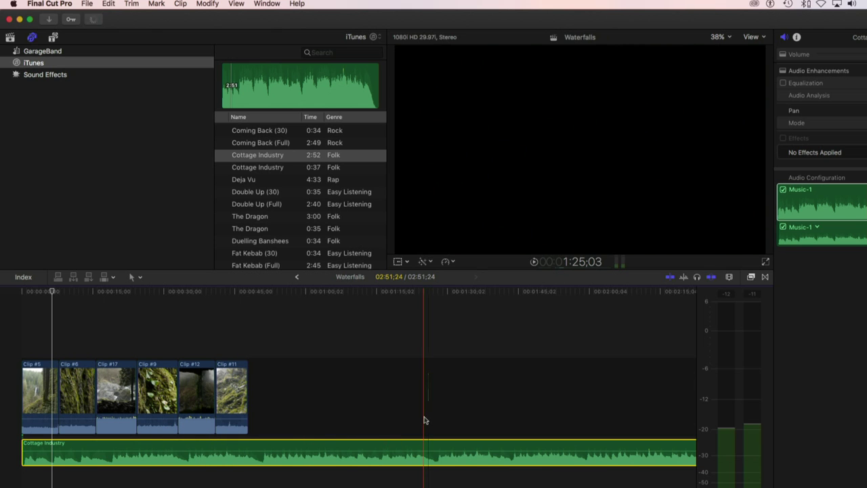
{"action": "key", "text": "super+minus"}
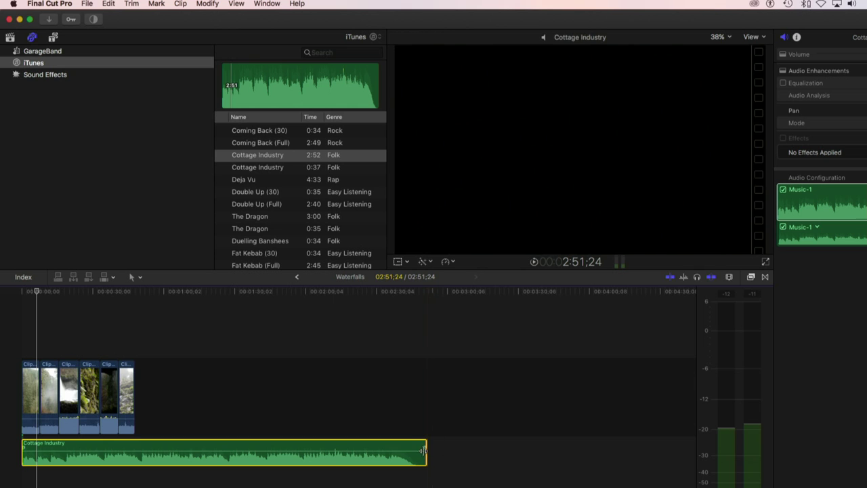
Trim the Cottage Industry clip to end with Clip #11 and fit the whole project in view
{"action": "left_click_drag", "start_coordinate": [423, 456], "coordinate": [129, 450]}
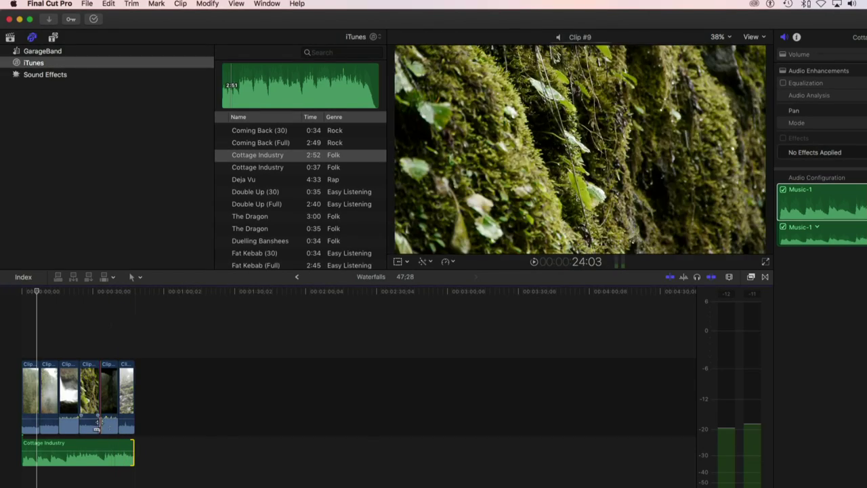
{"action": "key", "text": "super+equal"}
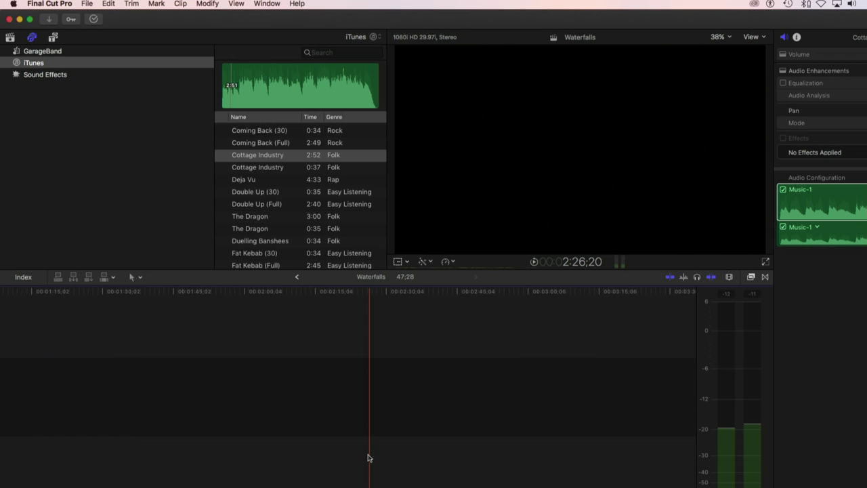
{"action": "key", "text": "super+minus"}
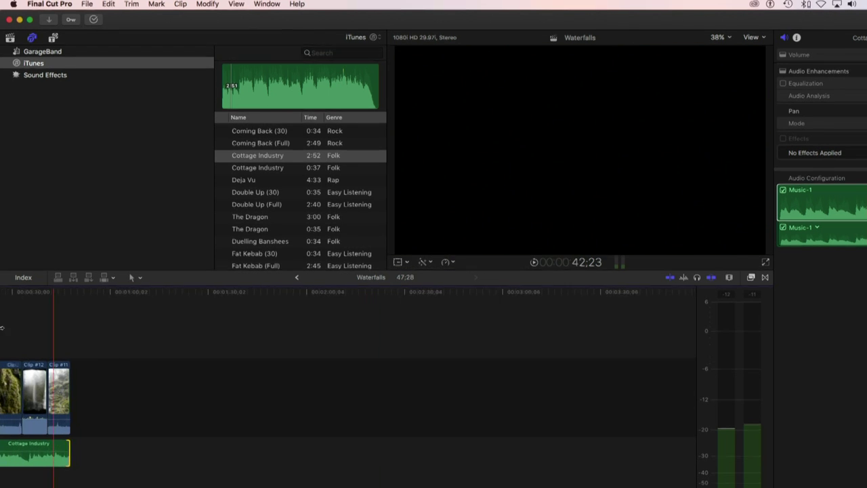
{"action": "key", "text": "Home"}
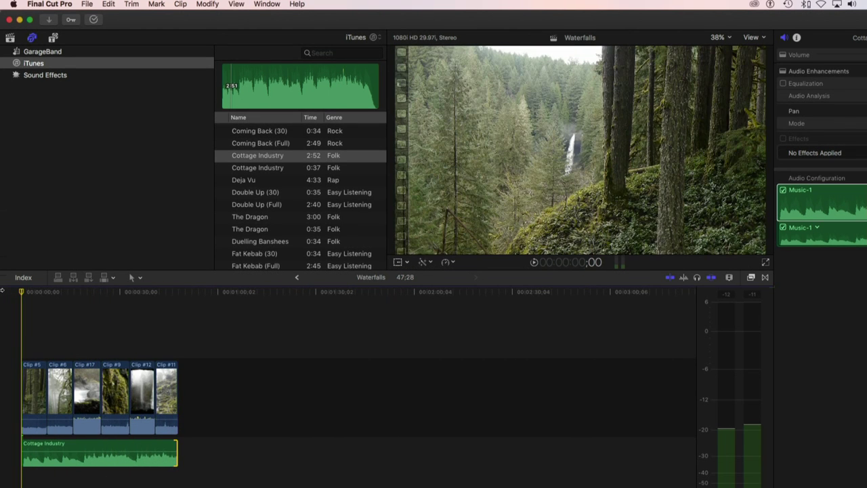
{"action": "key", "text": "shift+z"}
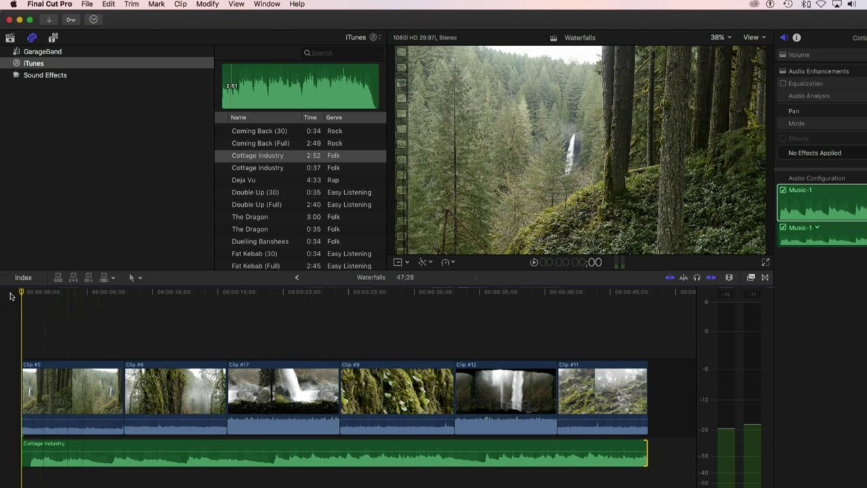
{"action": "mouse_move", "coordinate": [122, 450]}
{"action": "left_mouse_down"}
{"action": "mouse_move", "coordinate": [122, 442]}
{"action": "mouse_move", "coordinate": [123, 450]}
{"action": "left_mouse_up"}
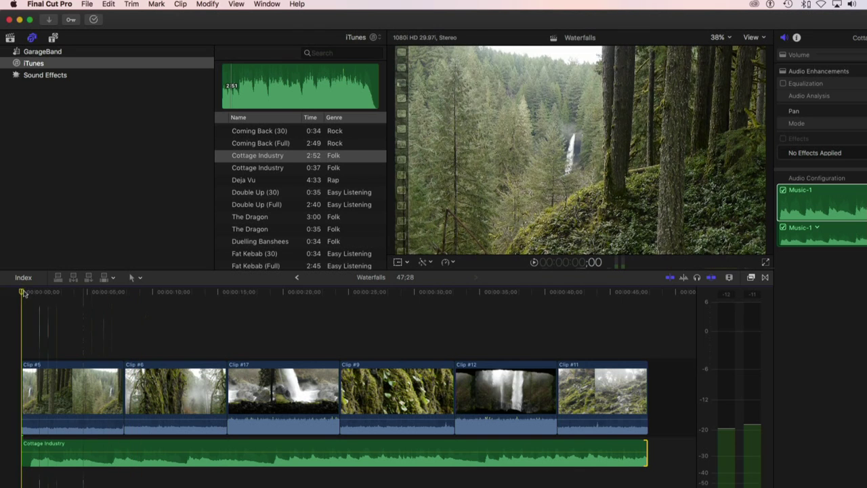
{"action": "key", "text": "space"}
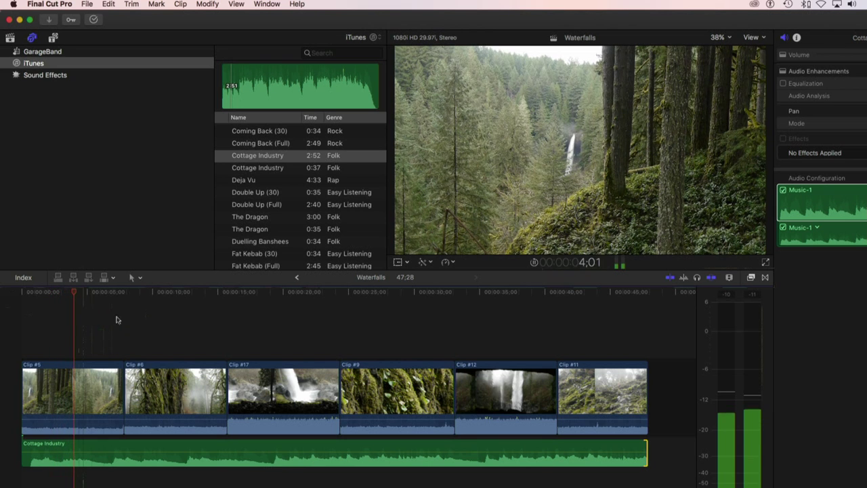
{"action": "left_click", "coordinate": [271, 293]}
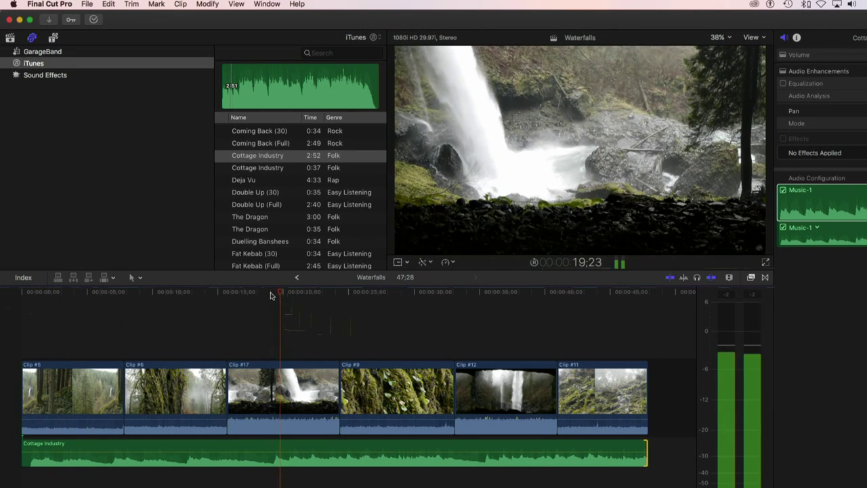
{"action": "key", "text": "space"}
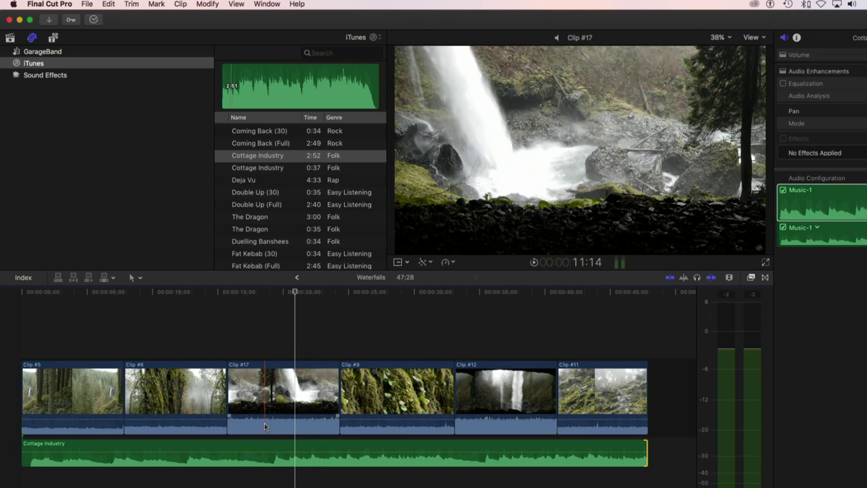
Lower Clip #17 to -10 dB, Clip #6 to -6 dB and Clip #5 to -5 dB, then play back
{"action": "mouse_move", "coordinate": [279, 423]}
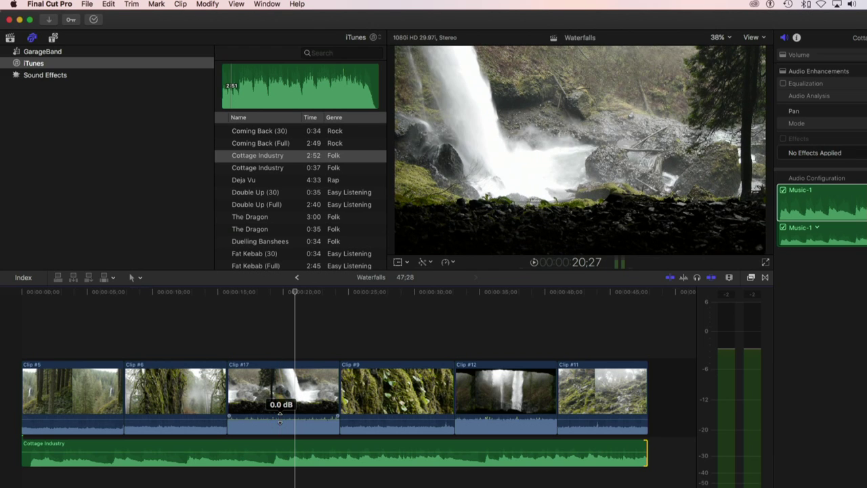
{"action": "left_click_drag", "start_coordinate": [280, 423], "coordinate": [279, 425]}
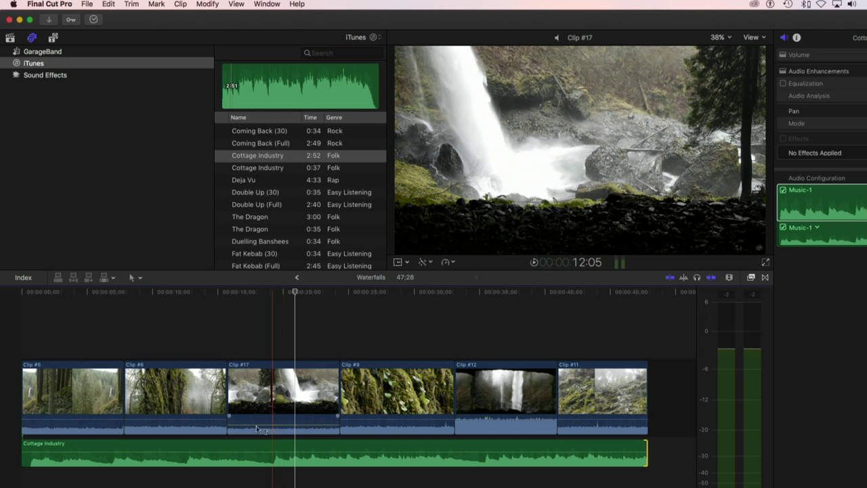
{"action": "left_click_drag", "start_coordinate": [195, 416], "coordinate": [194, 420]}
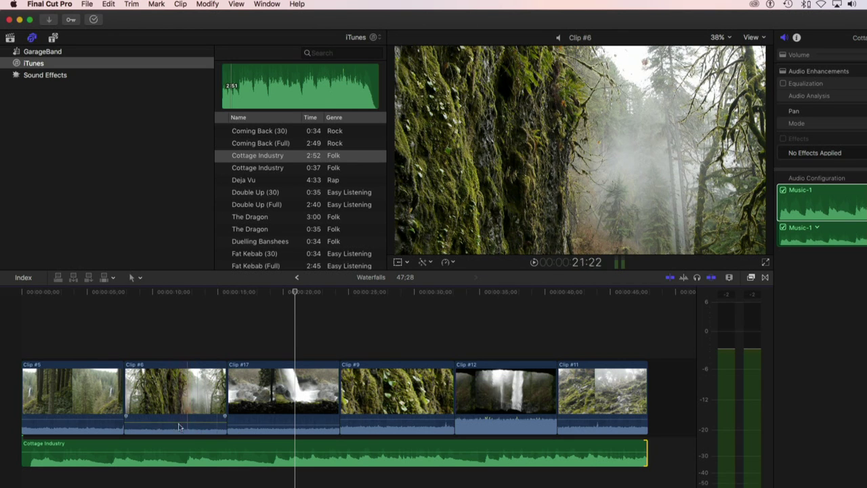
{"action": "left_click_drag", "start_coordinate": [93, 419], "coordinate": [92, 417]}
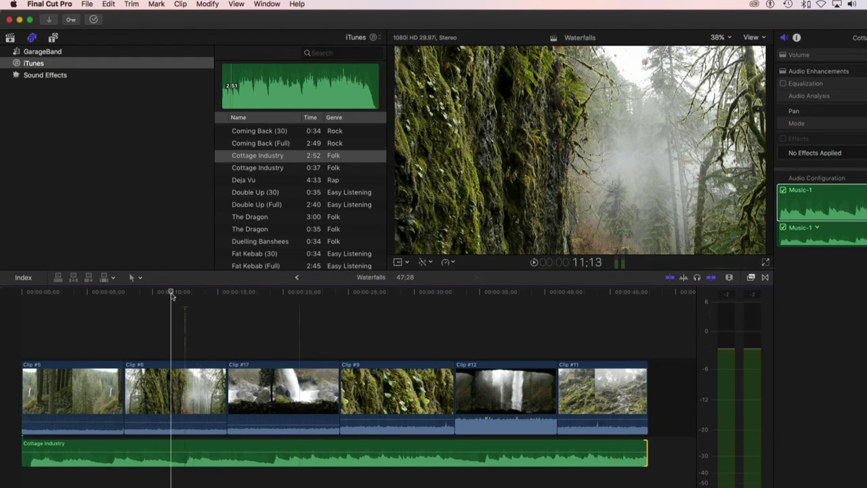
{"action": "key", "text": "space"}
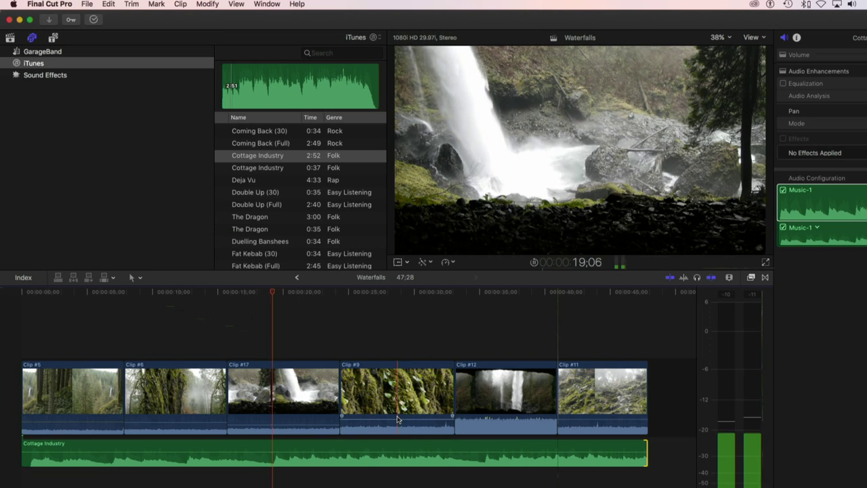
Lower Clip #9 to -10, #12 to -16, #11 to -11 and #17 to -17 dB; nudge the music volume
{"action": "left_click_drag", "start_coordinate": [397, 419], "coordinate": [397, 421]}
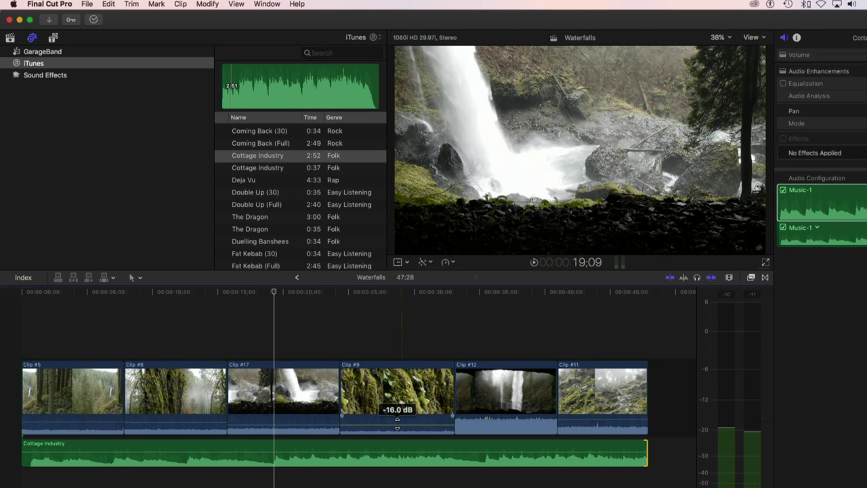
{"action": "left_click_drag", "start_coordinate": [508, 415], "coordinate": [508, 421]}
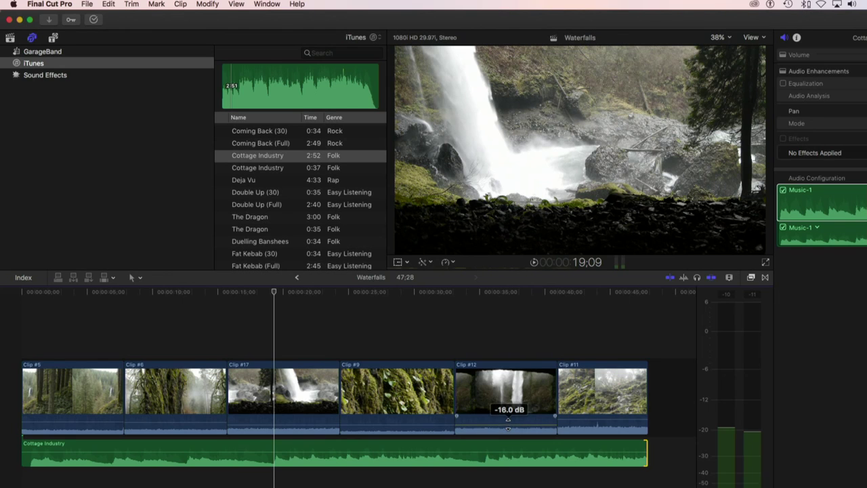
{"action": "left_click", "coordinate": [585, 424]}
{"action": "left_click_drag", "start_coordinate": [586, 423], "coordinate": [586, 420]}
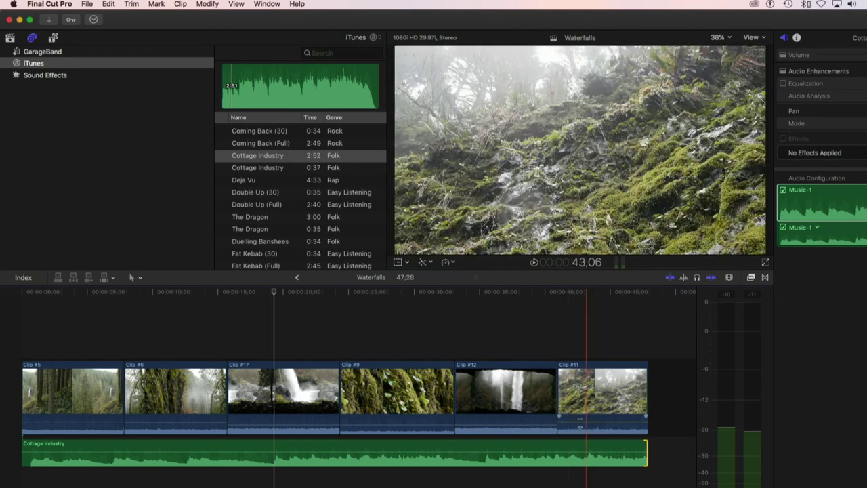
{"action": "left_click_drag", "start_coordinate": [516, 423], "coordinate": [516, 425]}
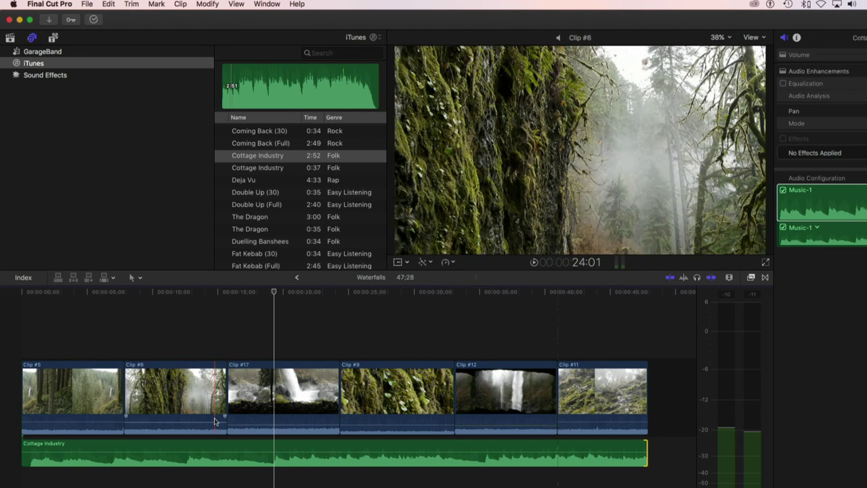
{"action": "left_click_drag", "start_coordinate": [245, 418], "coordinate": [246, 424]}
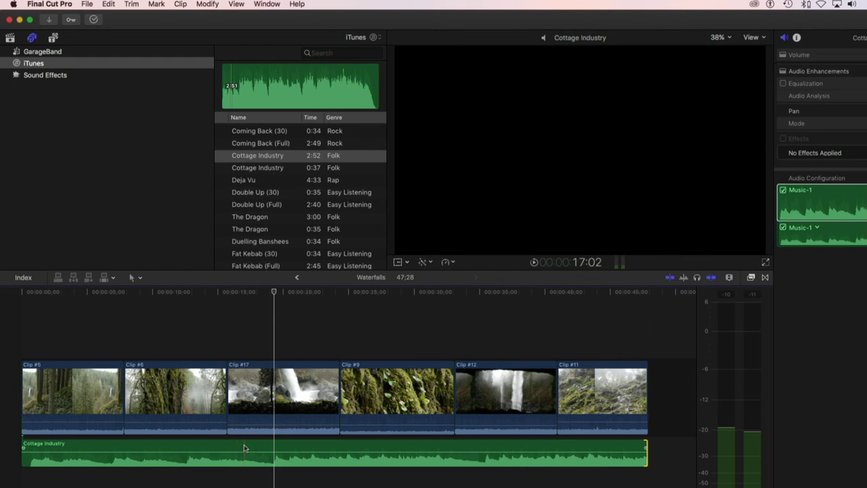
{"action": "left_click_drag", "start_coordinate": [449, 447], "coordinate": [449, 448]}
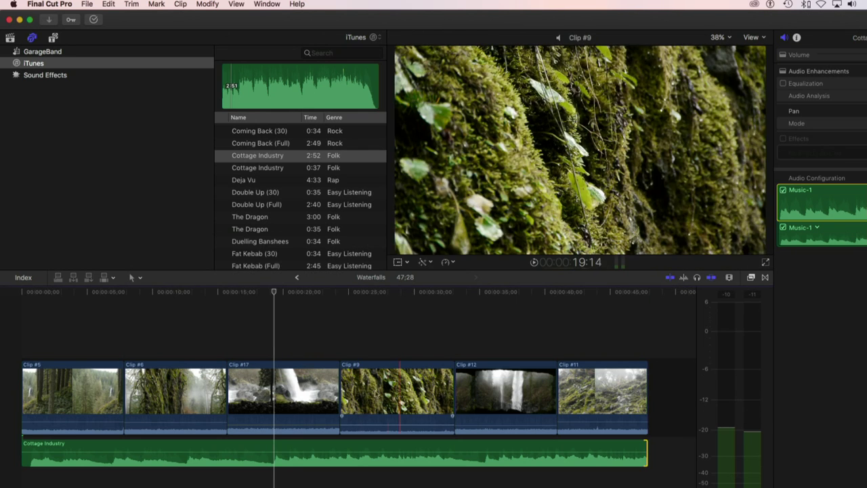
{"action": "left_click_drag", "start_coordinate": [275, 295], "coordinate": [2, 306]}
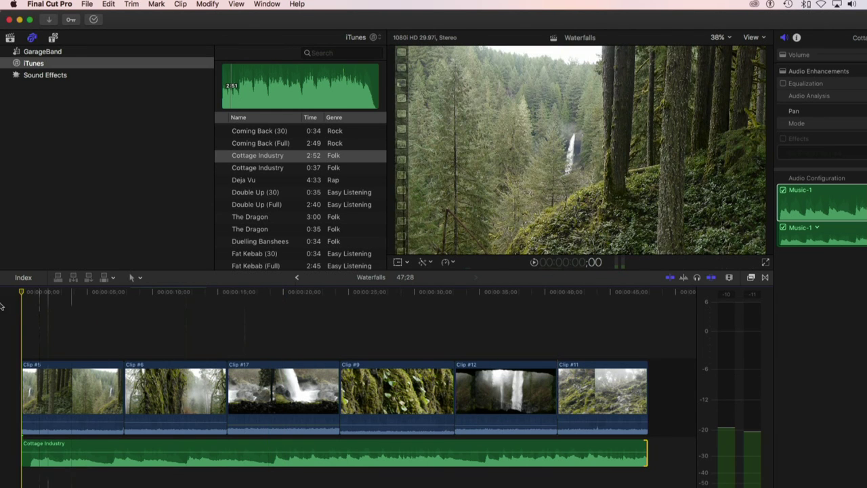
{"action": "key", "text": "space"}
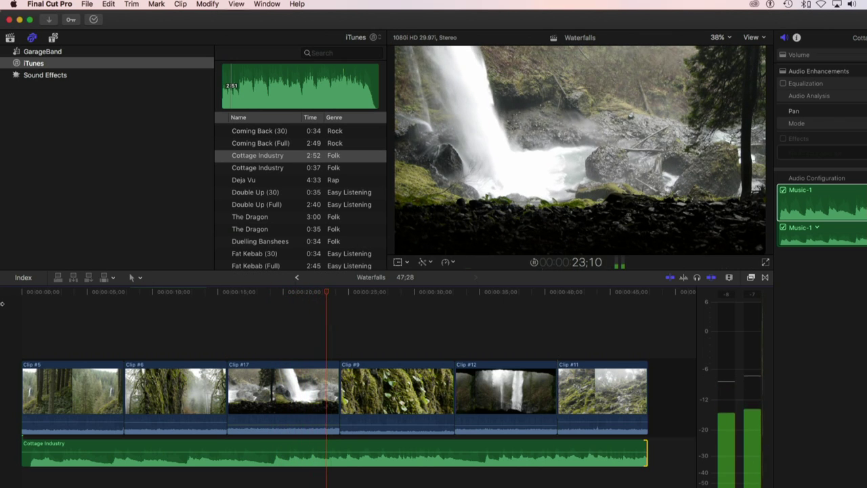
{"action": "key", "text": "space"}
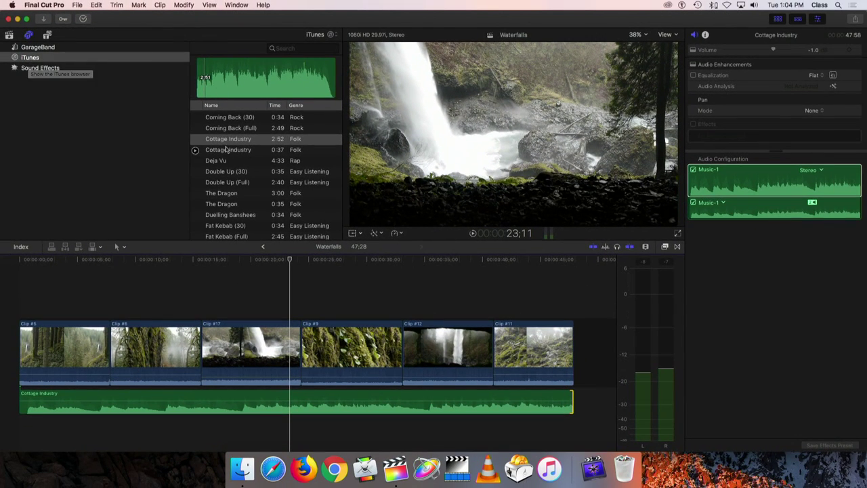
Select the Cottage Industry clip and switch the browser to the Sound Effects library
{"action": "scroll", "coordinate": [230, 155], "scroll_direction": "down", "scroll_amount": 6}
{"action": "scroll", "coordinate": [229, 155], "scroll_direction": "down", "scroll_amount": 5}
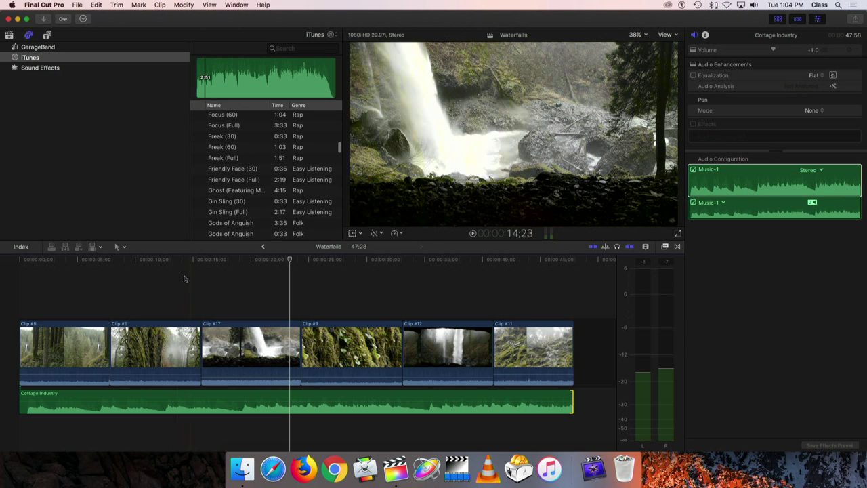
{"action": "left_click", "coordinate": [140, 397]}
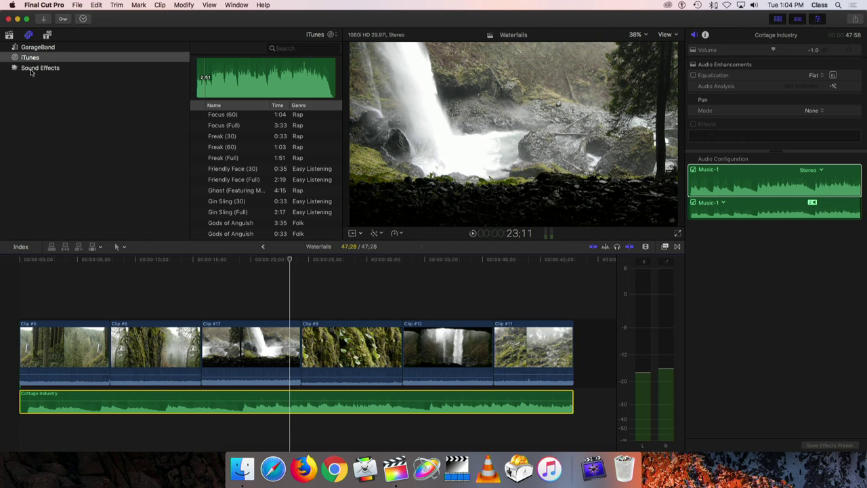
{"action": "left_click", "coordinate": [37, 69]}
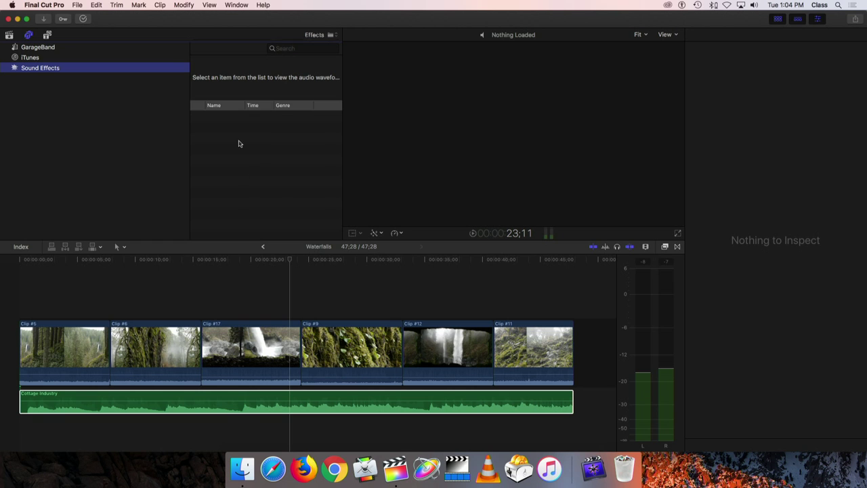
Sort the sound effects by Name, Time and Genre, ending sorted by name
{"action": "mouse_move", "coordinate": [339, 120]}
{"action": "left_mouse_down"}
{"action": "mouse_move", "coordinate": [340, 143]}
{"action": "mouse_move", "coordinate": [340, 119]}
{"action": "mouse_move", "coordinate": [325, 115]}
{"action": "left_mouse_up"}
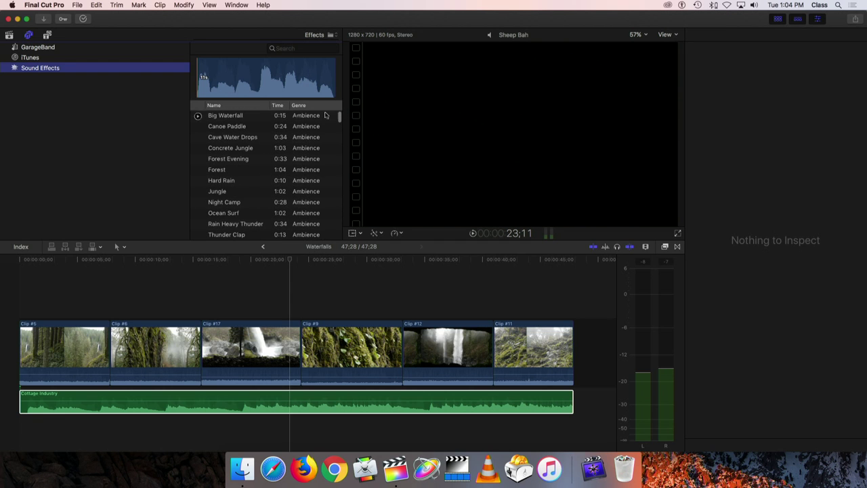
{"action": "left_click", "coordinate": [245, 107]}
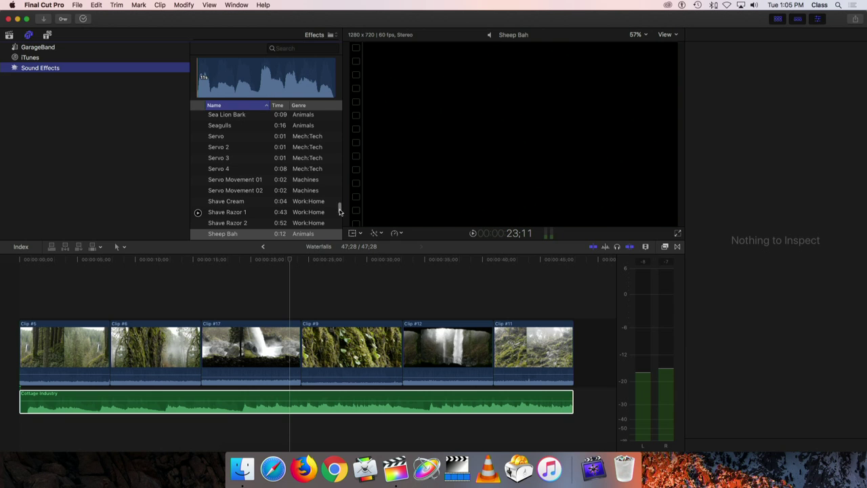
{"action": "left_click_drag", "start_coordinate": [340, 212], "coordinate": [340, 115]}
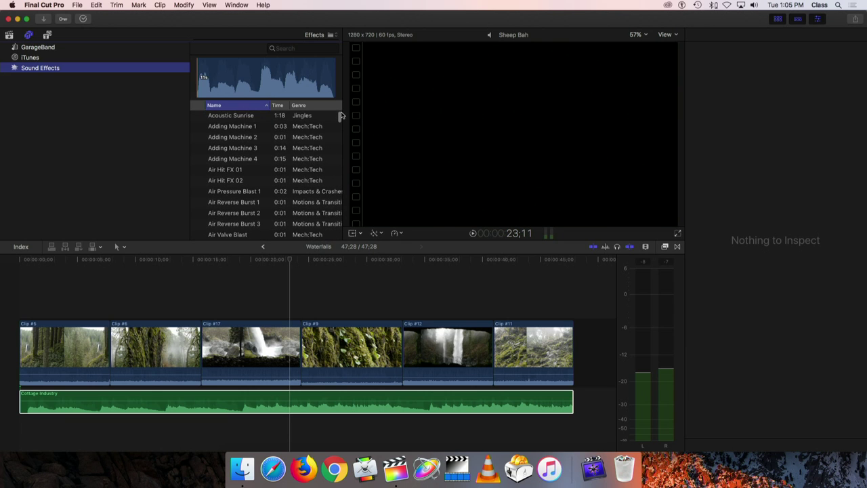
{"action": "left_click", "coordinate": [279, 106]}
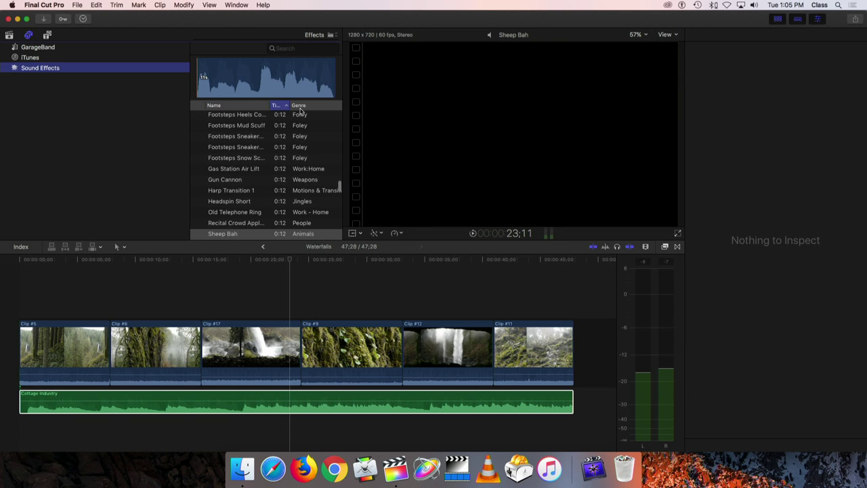
{"action": "left_click", "coordinate": [302, 107]}
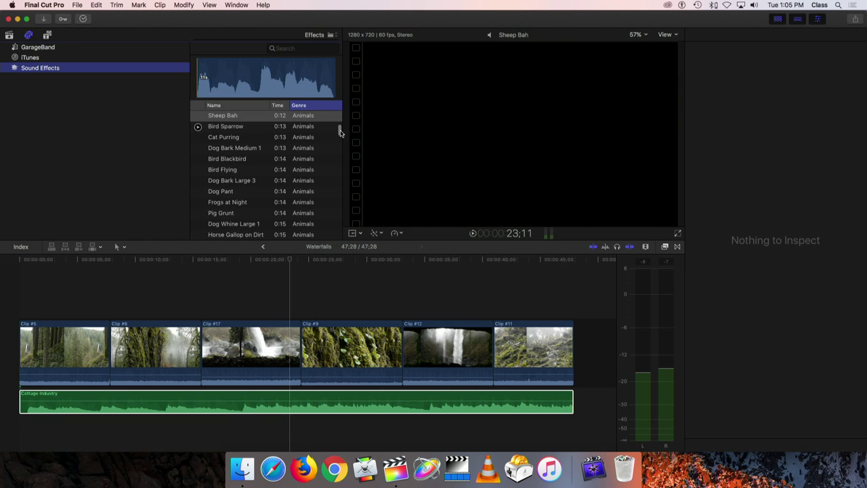
{"action": "scroll", "coordinate": [341, 132], "scroll_direction": "down", "scroll_amount": 3}
{"action": "left_click_drag", "start_coordinate": [341, 133], "coordinate": [344, 115]}
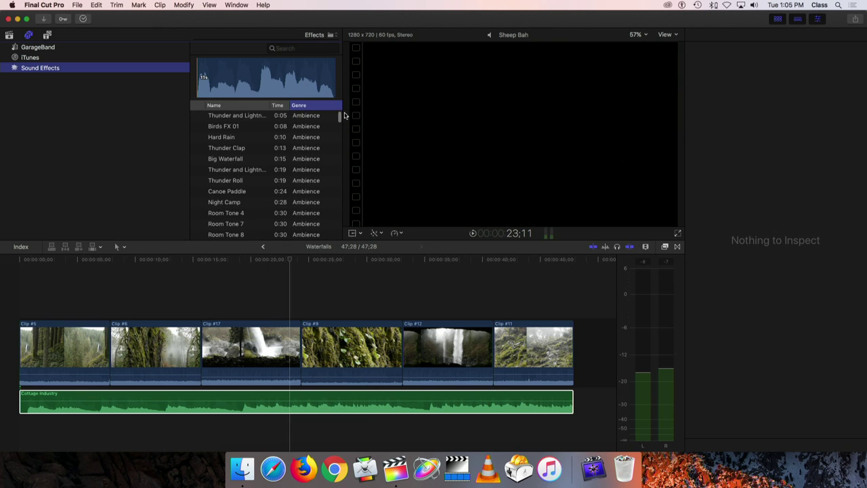
{"action": "left_click", "coordinate": [227, 105]}
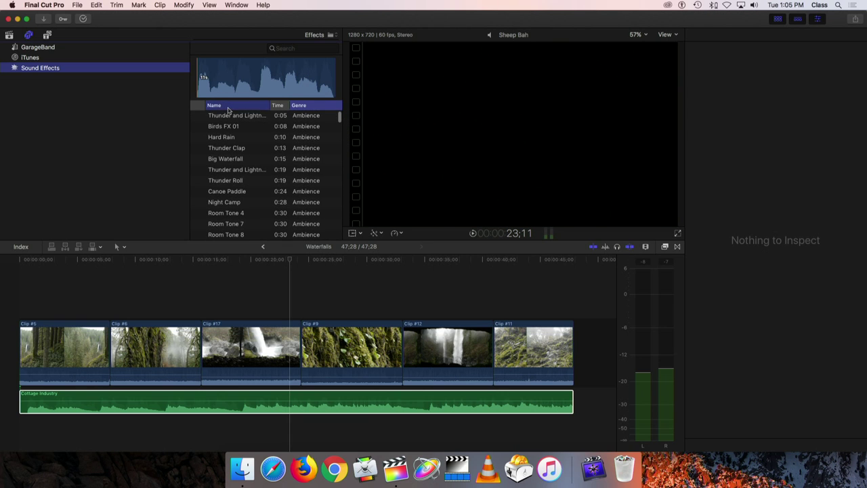
{"action": "left_click", "coordinate": [279, 106]}
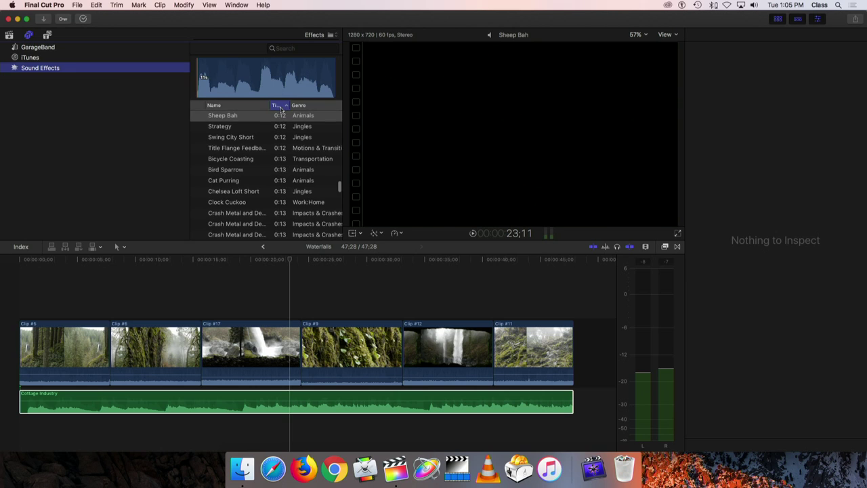
{"action": "left_click", "coordinate": [300, 107]}
{"action": "left_click", "coordinate": [252, 109]}
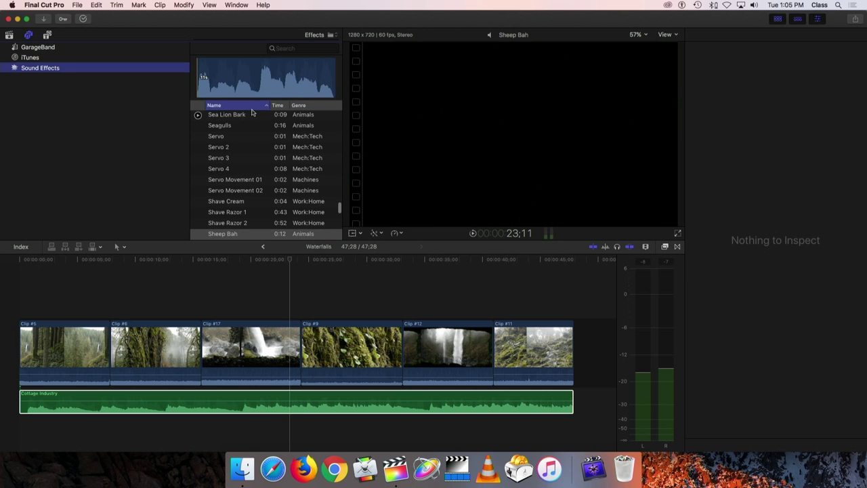
{"action": "left_click", "coordinate": [281, 96]}
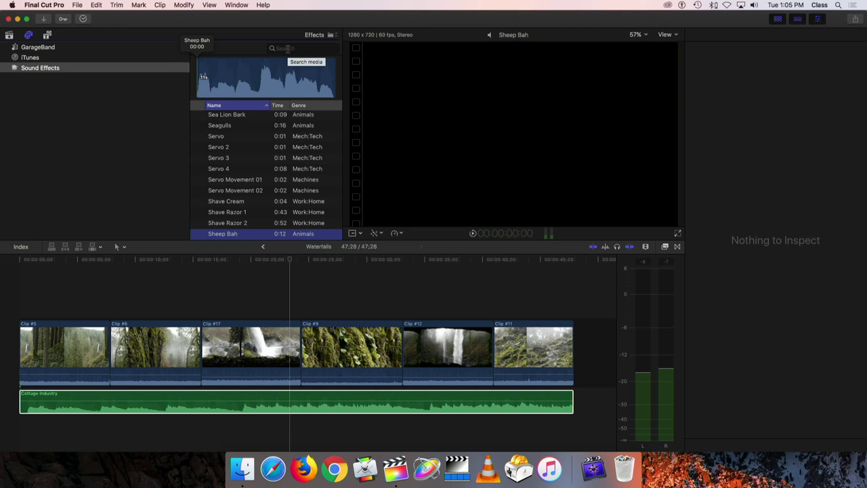
Search the effects for 'water', clear the search, and select the 0:09 Bear Roar effect
{"action": "left_click", "coordinate": [285, 48]}
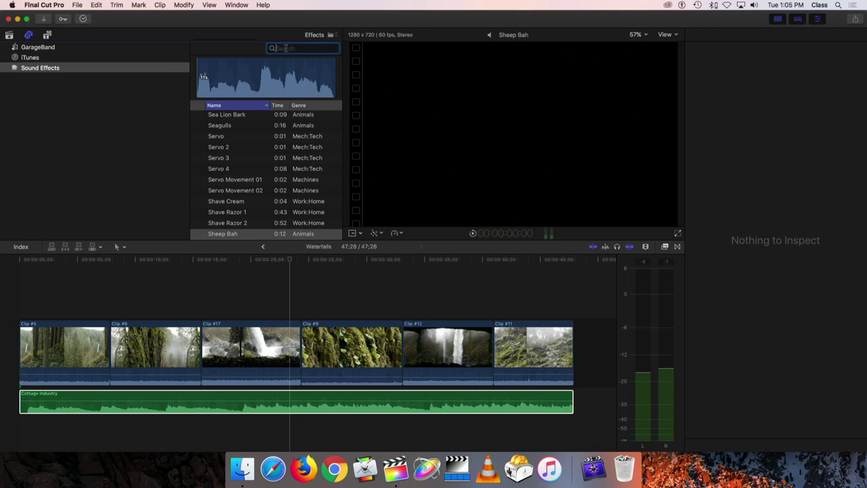
{"action": "type", "text": "water"}
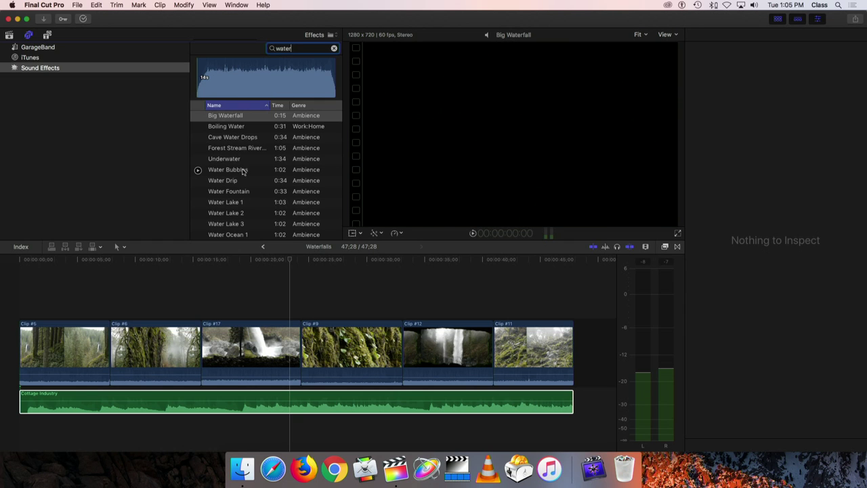
{"action": "scroll", "coordinate": [242, 171], "scroll_direction": "down", "scroll_amount": 4}
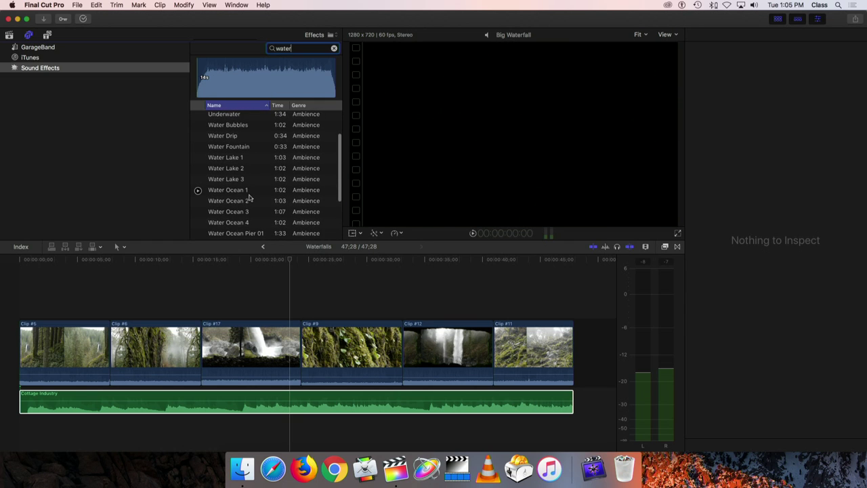
{"action": "scroll", "coordinate": [248, 196], "scroll_direction": "up", "scroll_amount": 4}
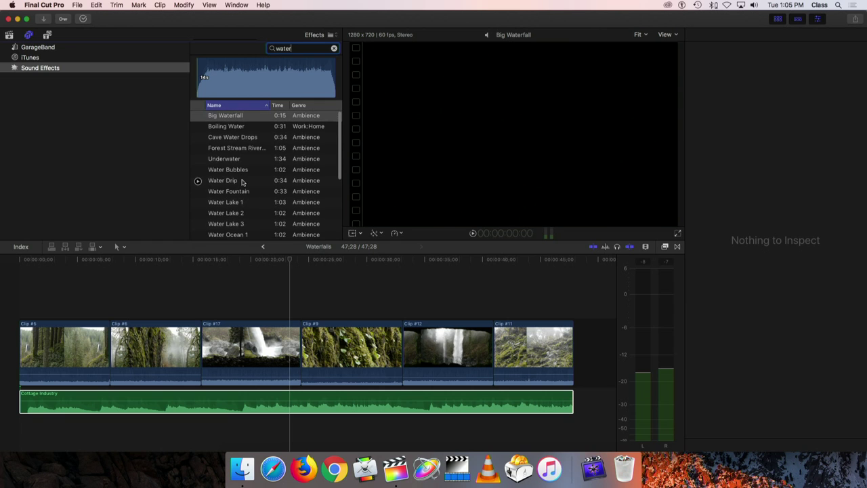
{"action": "left_click", "coordinate": [334, 49]}
{"action": "scroll", "coordinate": [251, 174], "scroll_direction": "up", "scroll_amount": 8}
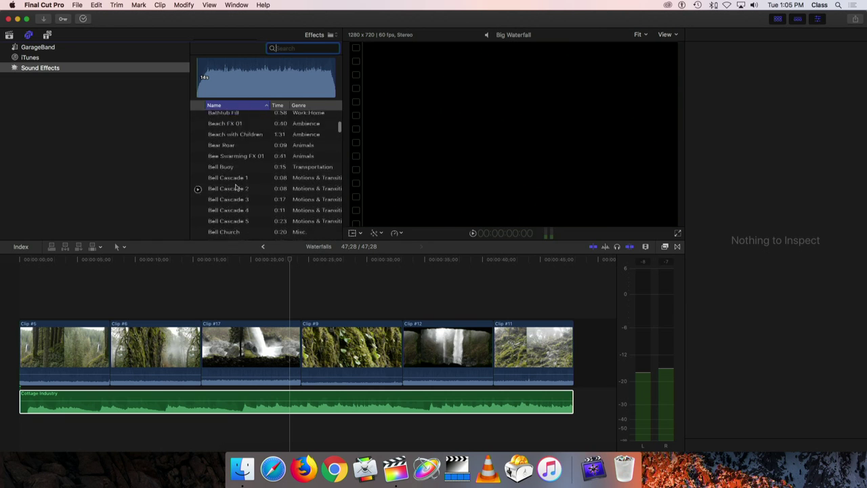
{"action": "scroll", "coordinate": [236, 188], "scroll_direction": "up", "scroll_amount": 4}
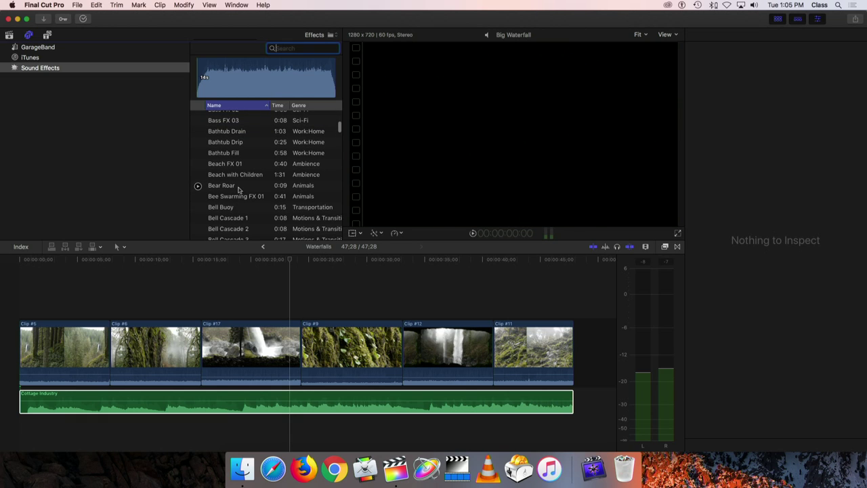
{"action": "left_click", "coordinate": [220, 188]}
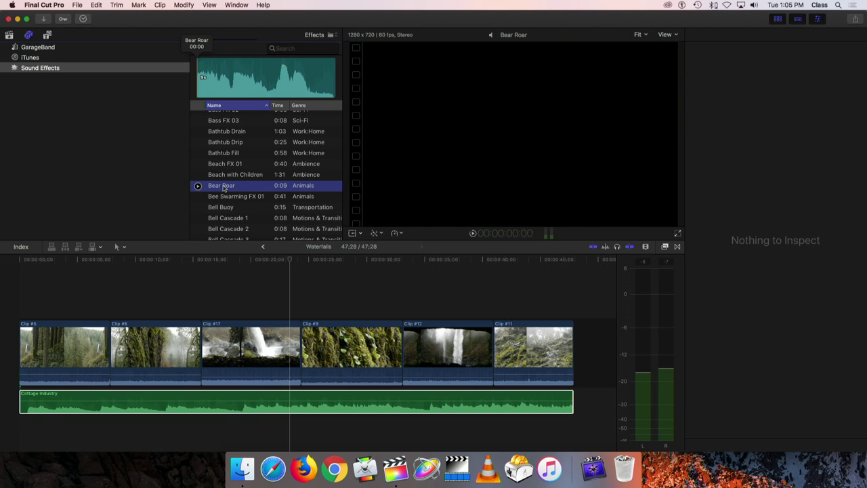
Add Bear Roar beneath the video near Clip #6, listen to it, then delete it
{"action": "left_click_drag", "start_coordinate": [222, 190], "coordinate": [163, 390]}
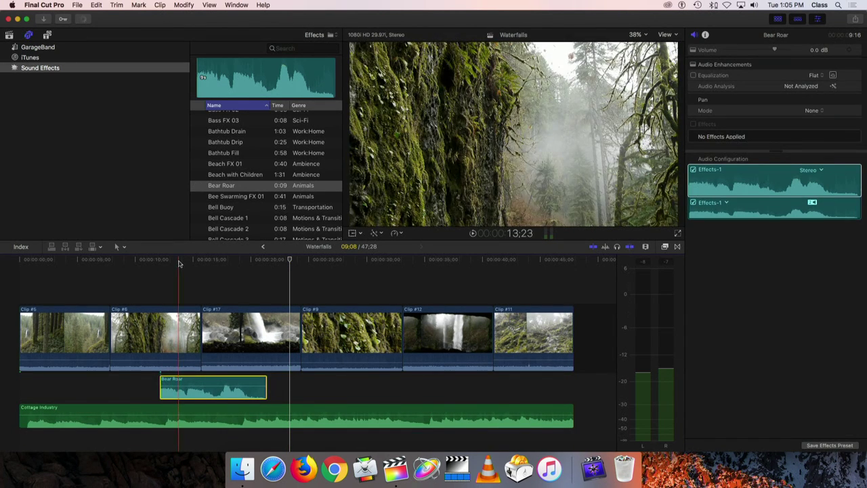
{"action": "left_click", "coordinate": [104, 264]}
{"action": "key", "text": "space"}
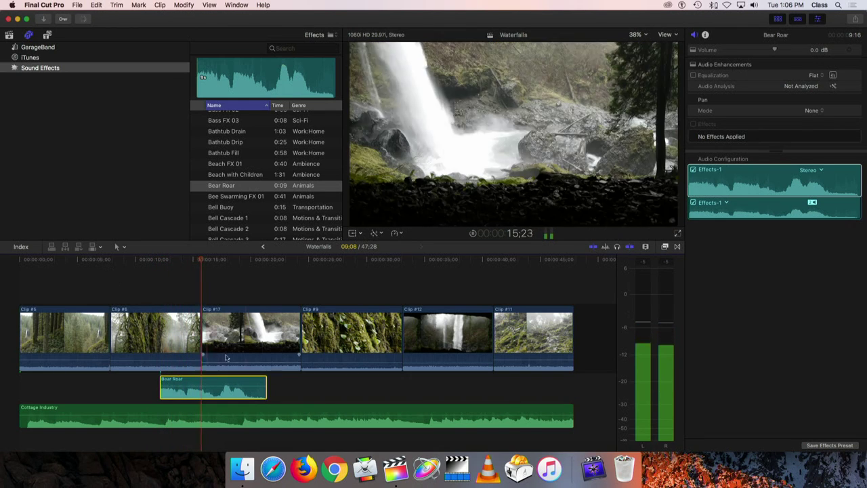
{"action": "key", "text": "space"}
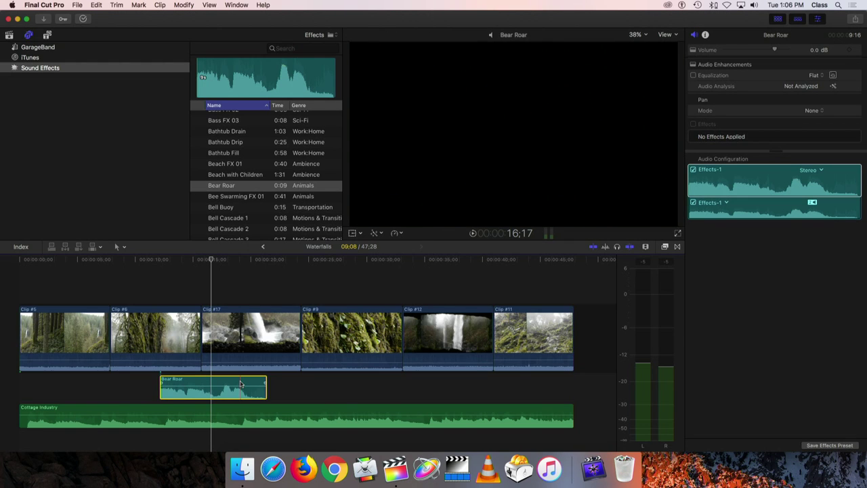
{"action": "key", "text": "Delete"}
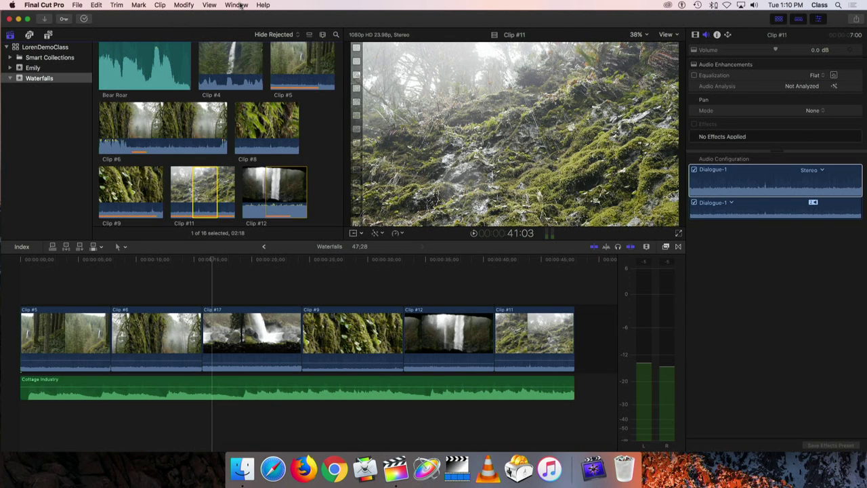
Open the Window menu to reach the voiceover recording command
{"action": "left_click", "coordinate": [238, 6]}
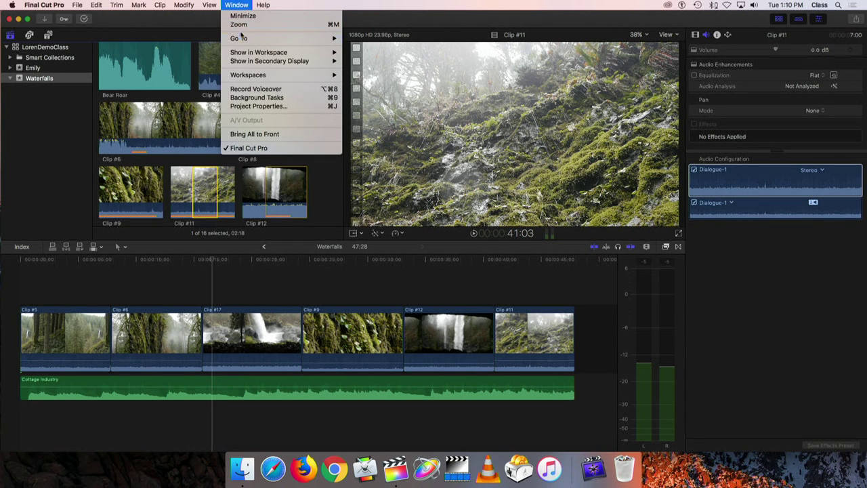
Open Record Voiceover and set the input to USB PnP Sound Device, Mono - Channel 1
{"action": "left_click", "coordinate": [258, 90]}
{"action": "mouse_move", "coordinate": [474, 56]}
{"action": "left_mouse_down"}
{"action": "mouse_move", "coordinate": [460, 58]}
{"action": "mouse_move", "coordinate": [480, 69]}
{"action": "left_mouse_up"}
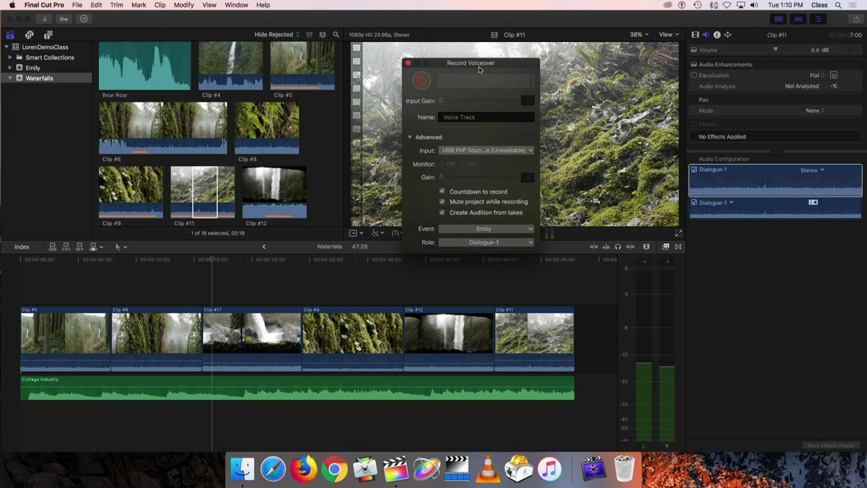
{"action": "left_click", "coordinate": [520, 150]}
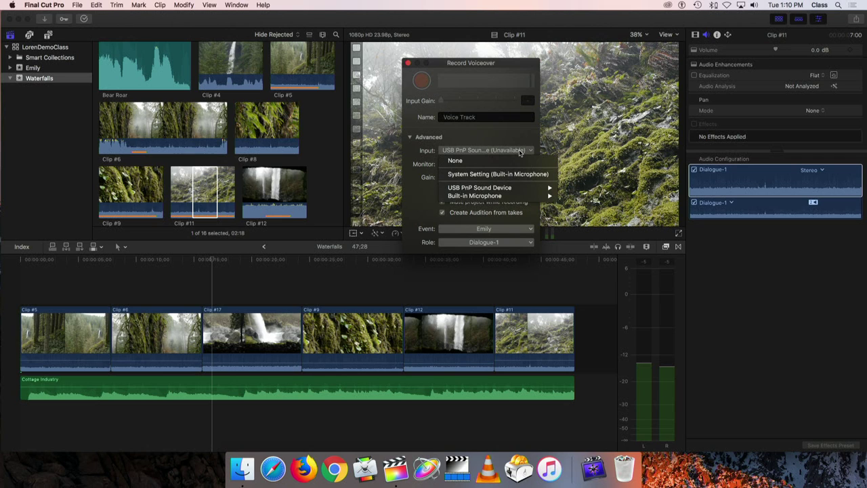
{"action": "mouse_move", "coordinate": [520, 196]}
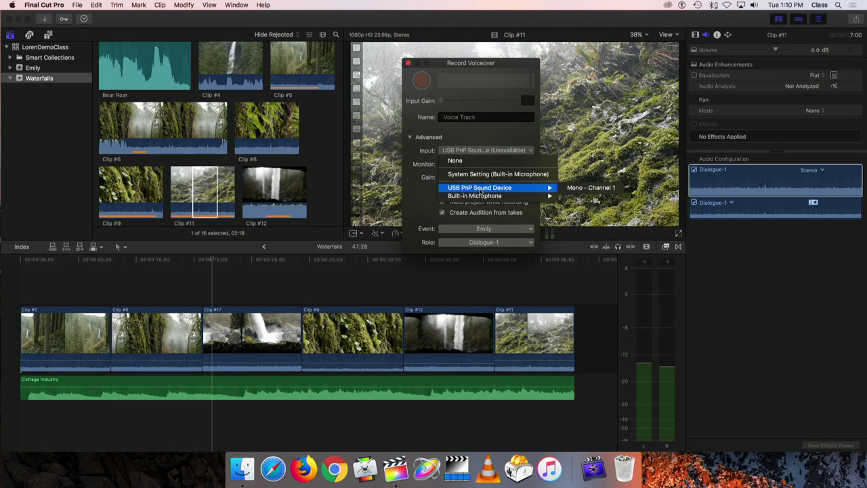
{"action": "left_click", "coordinate": [588, 189]}
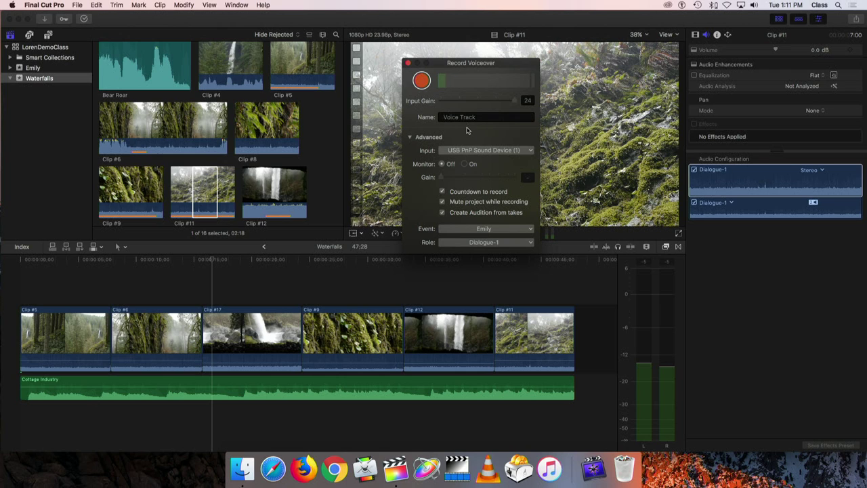
Scrub the timeline and park the playhead at the start of Clip #6
{"action": "left_click_drag", "start_coordinate": [459, 67], "coordinate": [479, 61]}
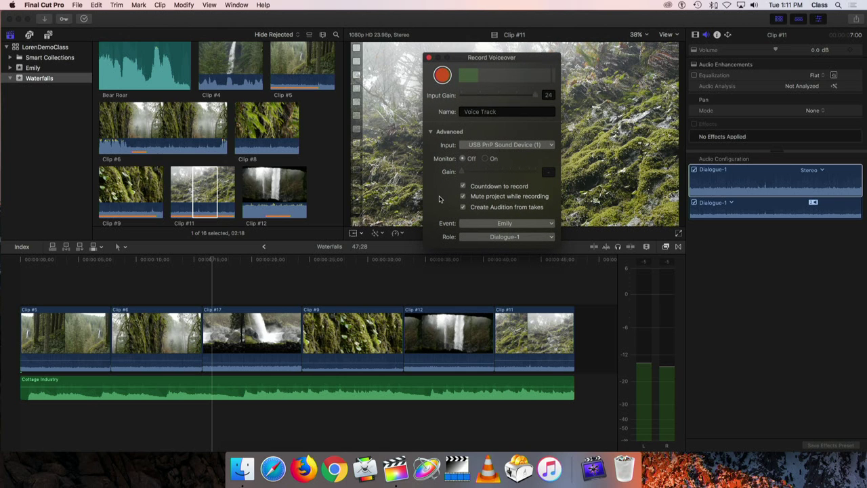
{"action": "left_click", "coordinate": [213, 261]}
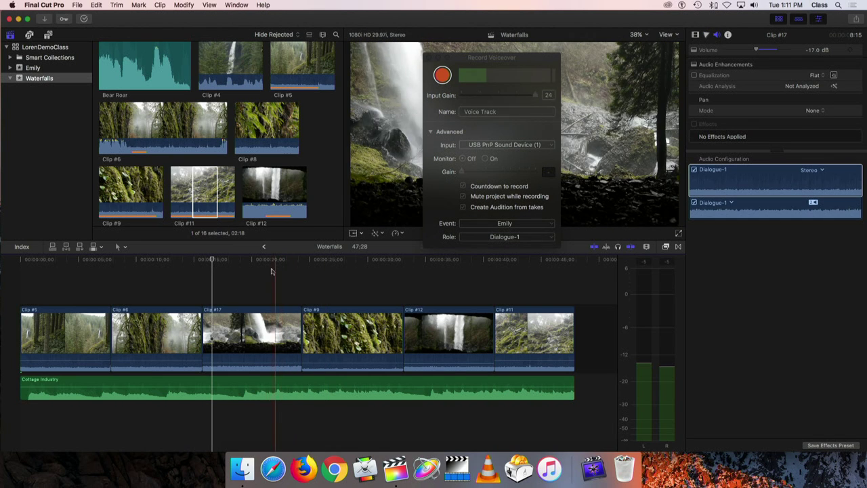
{"action": "mouse_move", "coordinate": [213, 261]}
{"action": "left_mouse_down"}
{"action": "mouse_move", "coordinate": [149, 261]}
{"action": "mouse_move", "coordinate": [218, 261]}
{"action": "left_mouse_up"}
{"action": "left_click", "coordinate": [155, 393]}
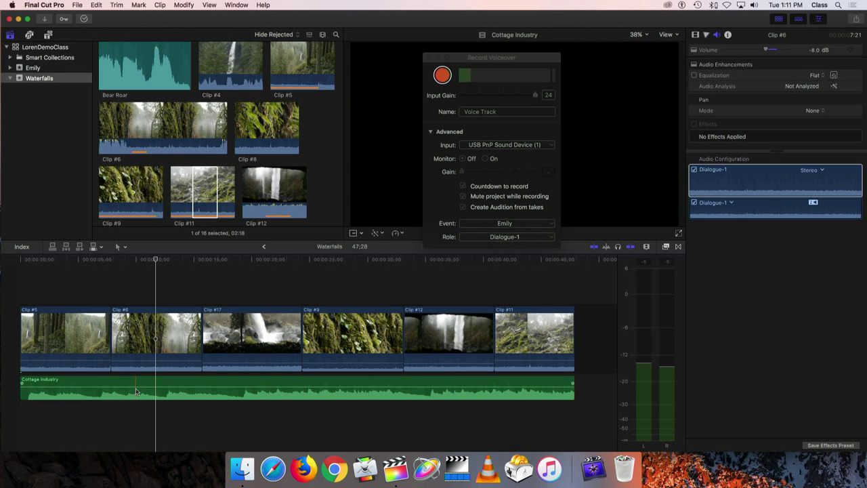
{"action": "left_click", "coordinate": [153, 264]}
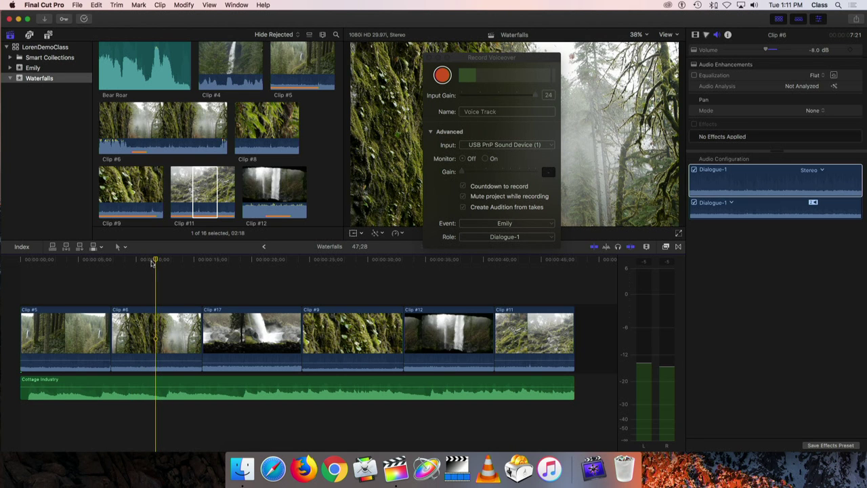
{"action": "scroll", "coordinate": [157, 260], "scroll_direction": "down", "scroll_amount": 1}
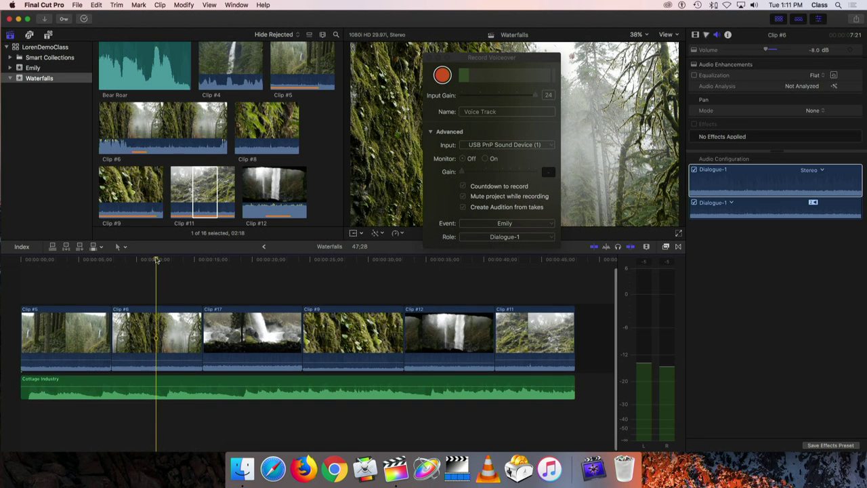
{"action": "left_click_drag", "start_coordinate": [157, 261], "coordinate": [107, 278]}
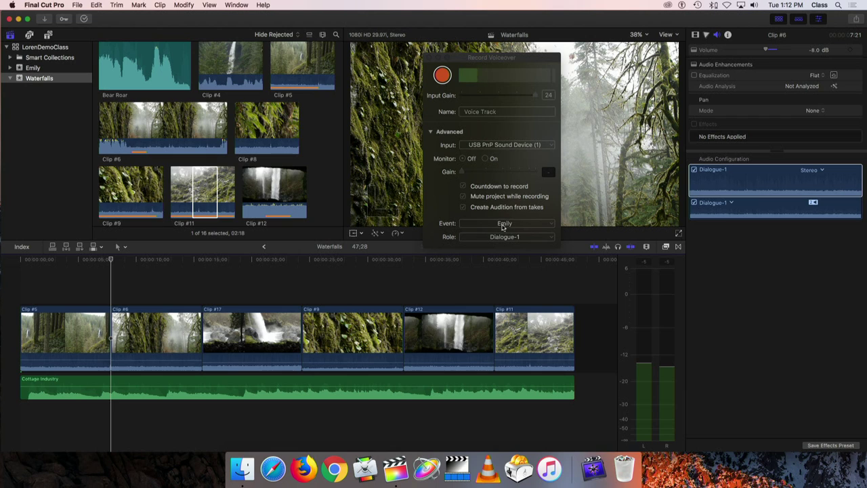
Change the voiceover destination event from Emily to Waterfalls
{"action": "left_click", "coordinate": [549, 225]}
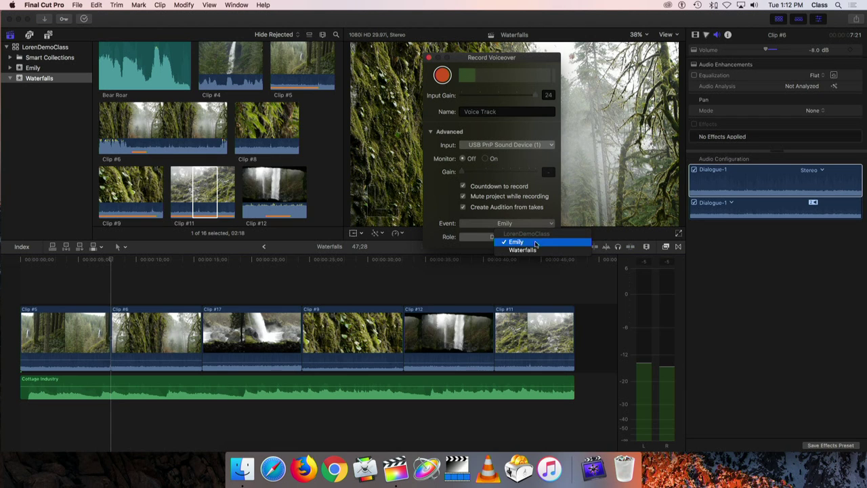
{"action": "left_click", "coordinate": [529, 251]}
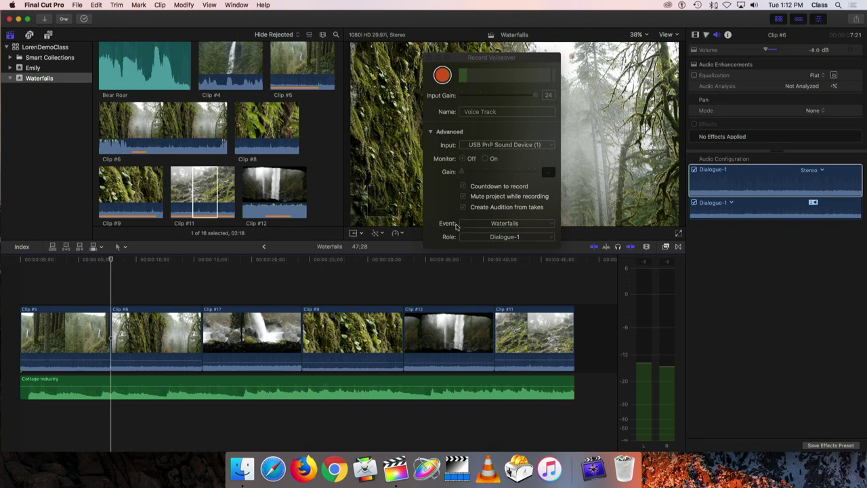
{"action": "left_click_drag", "start_coordinate": [462, 58], "coordinate": [478, 55]}
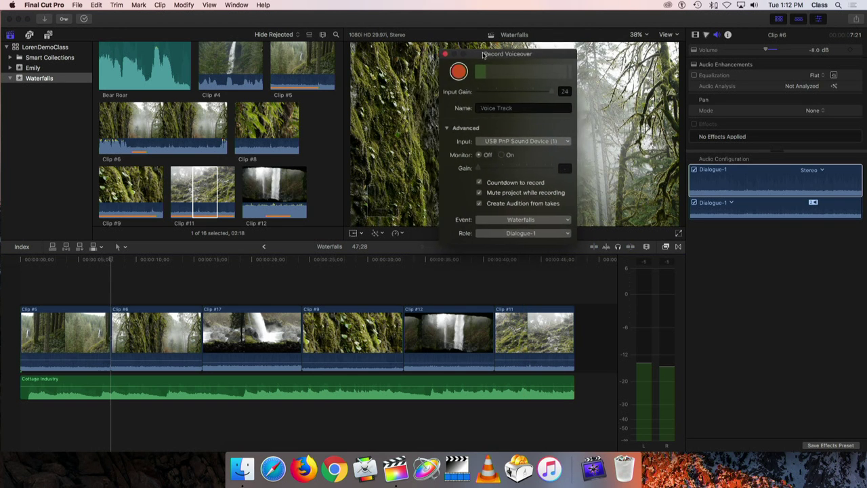
Start recording the narration from Clip #6's start
{"action": "left_click", "coordinate": [459, 70]}
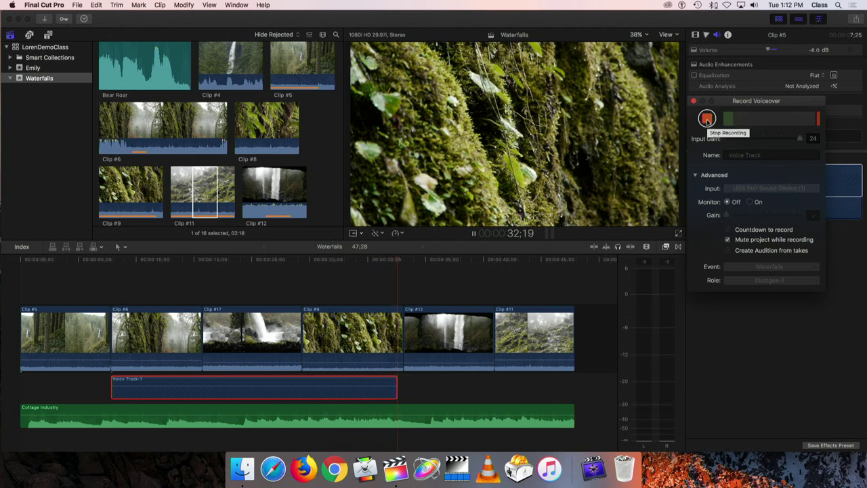
Stop recording and set the Voice Track-1 clip's volume to 3.0 dB
{"action": "left_click", "coordinate": [707, 119]}
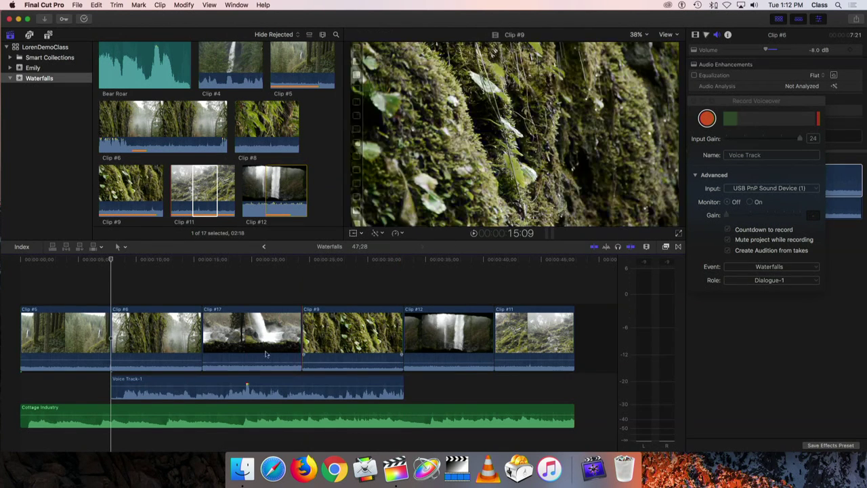
{"action": "left_click", "coordinate": [196, 391]}
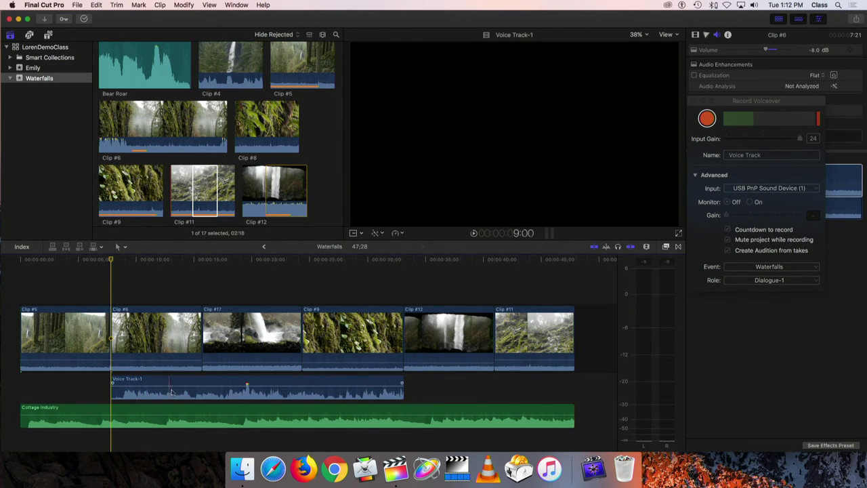
{"action": "left_click_drag", "start_coordinate": [227, 383], "coordinate": [228, 384]}
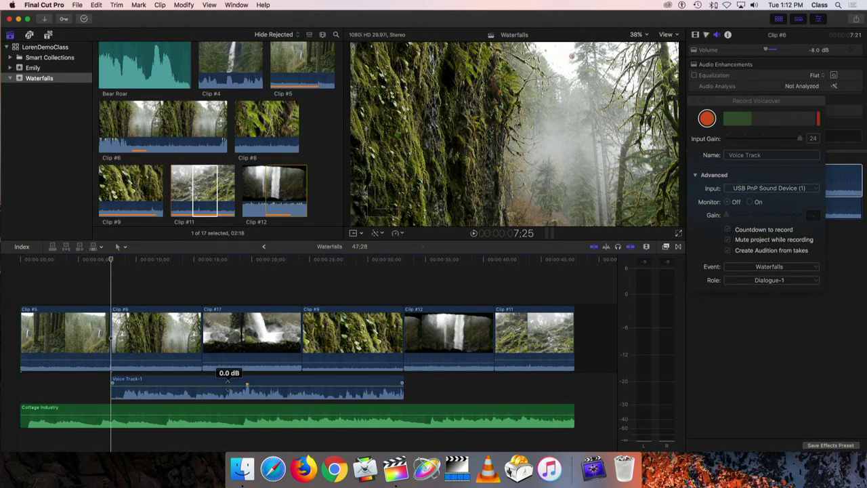
{"action": "left_click_drag", "start_coordinate": [228, 384], "coordinate": [229, 388]}
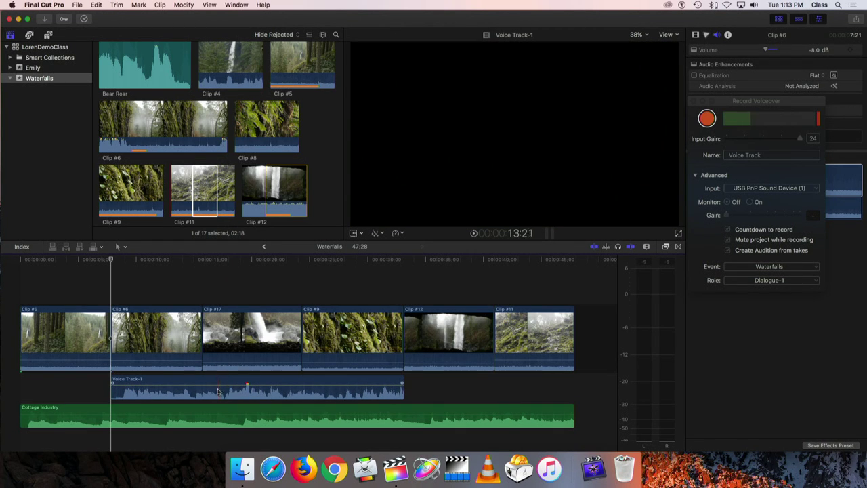
{"action": "left_click_drag", "start_coordinate": [218, 384], "coordinate": [220, 384]}
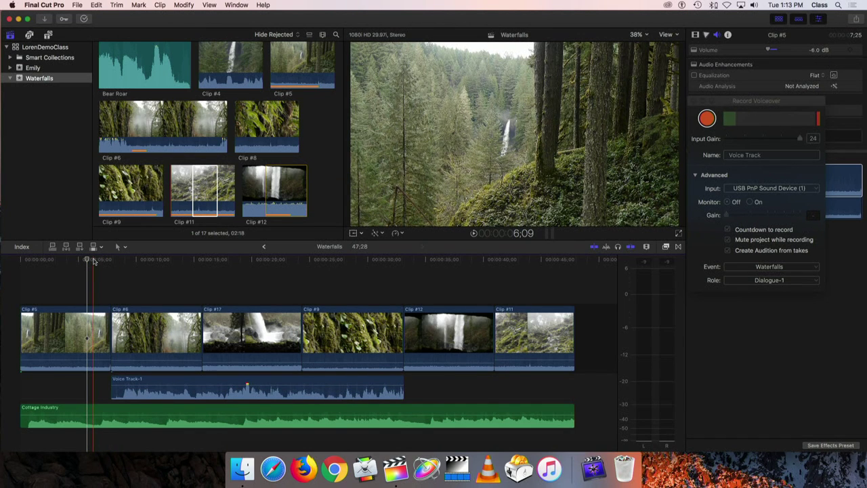
{"action": "key", "text": "space"}
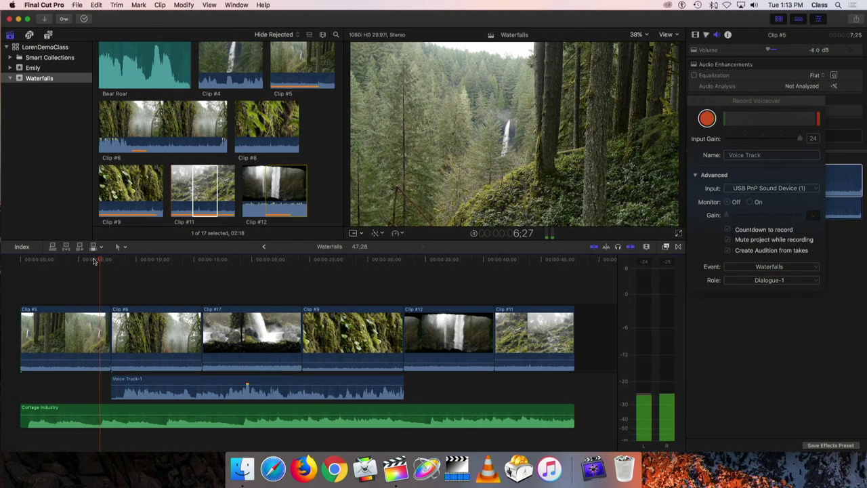